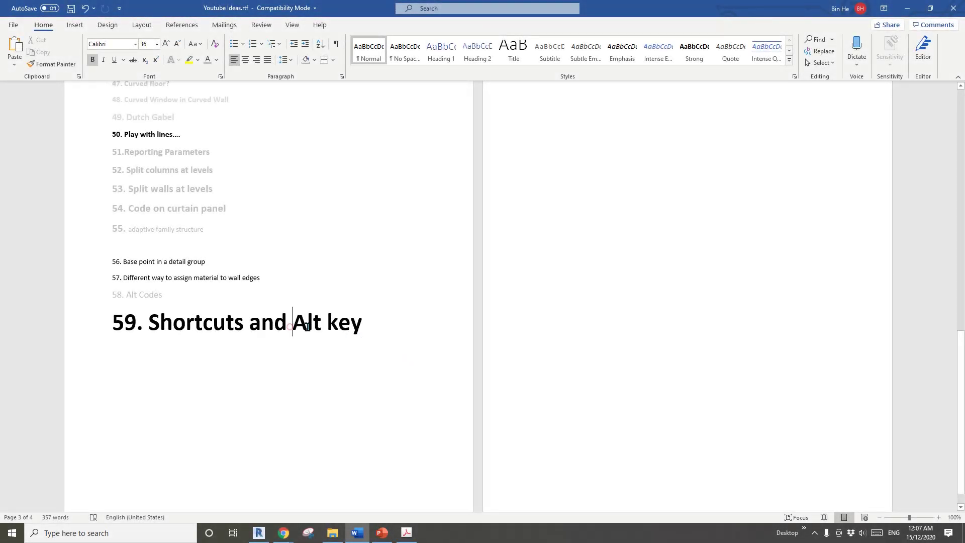
Select the words 'Shortcuts' and 'Alt' in the notes document heading
{"action": "double_click", "coordinate": [167, 323]}
{"action": "left_click", "coordinate": [290, 346]}
{"action": "left_click", "coordinate": [327, 325]}
{"action": "left_click_drag", "start_coordinate": [325, 326], "coordinate": [293, 325]}
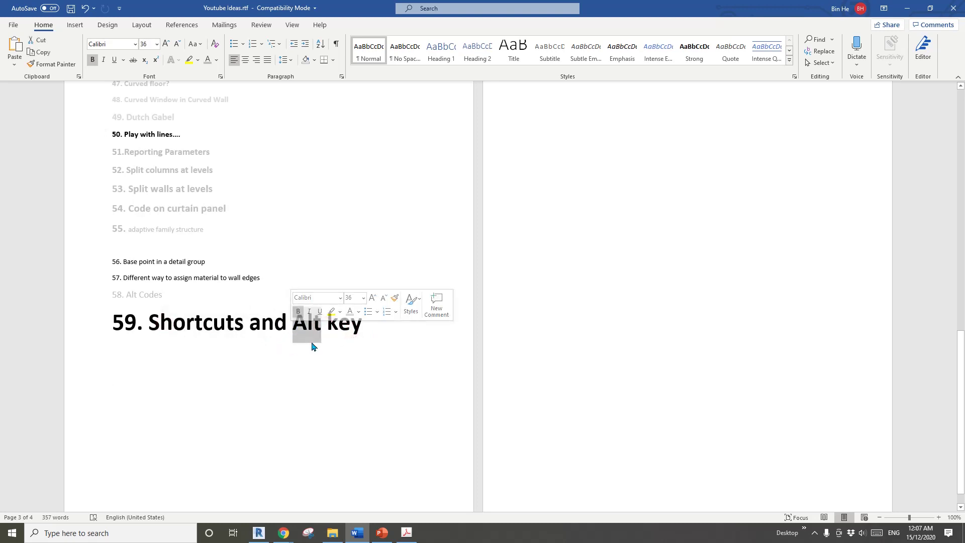
{"action": "left_click", "coordinate": [384, 336]}
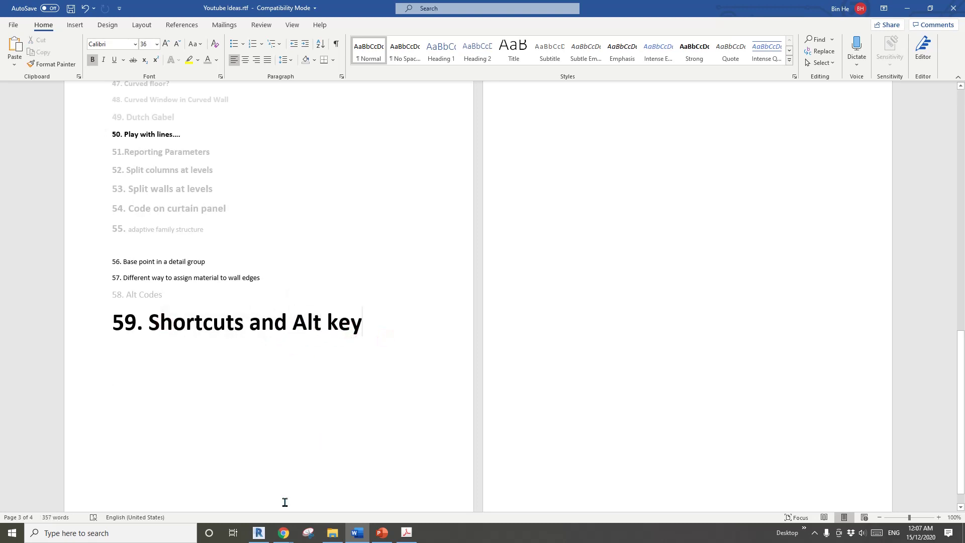
Create a new Revit project from the Architectural Template
{"action": "left_click", "coordinate": [258, 532]}
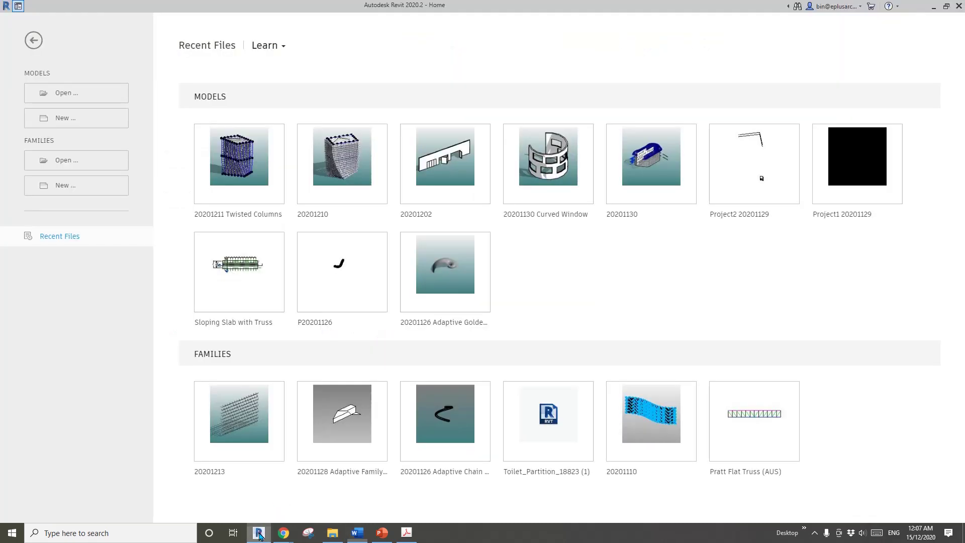
{"action": "left_click", "coordinate": [71, 119]}
{"action": "left_click", "coordinate": [125, 103]}
{"action": "left_click", "coordinate": [57, 129]}
{"action": "left_click", "coordinate": [104, 161]}
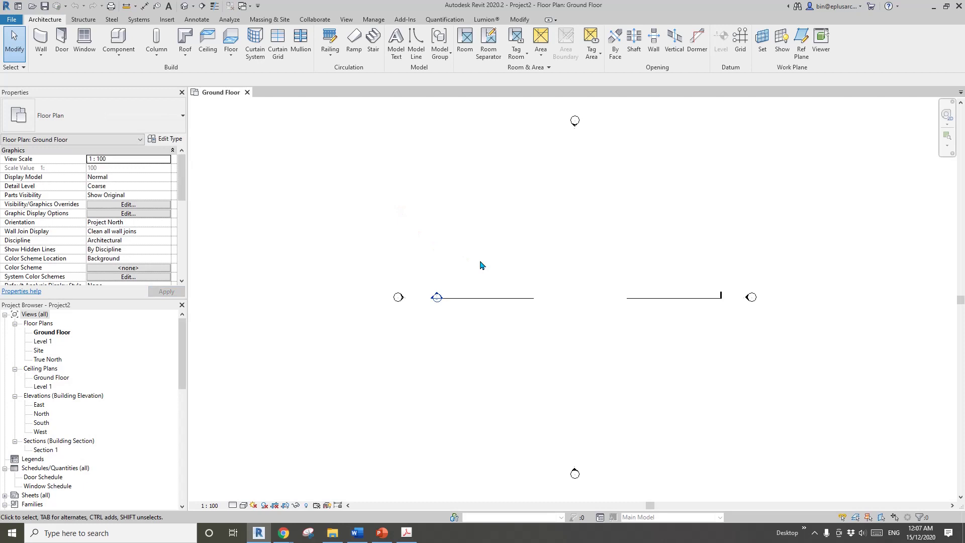
Draw a straight wall across the Ground Floor plan using the WA shortcut
{"action": "middle_click_drag", "start_coordinate": [519, 259], "coordinate": [480, 273]}
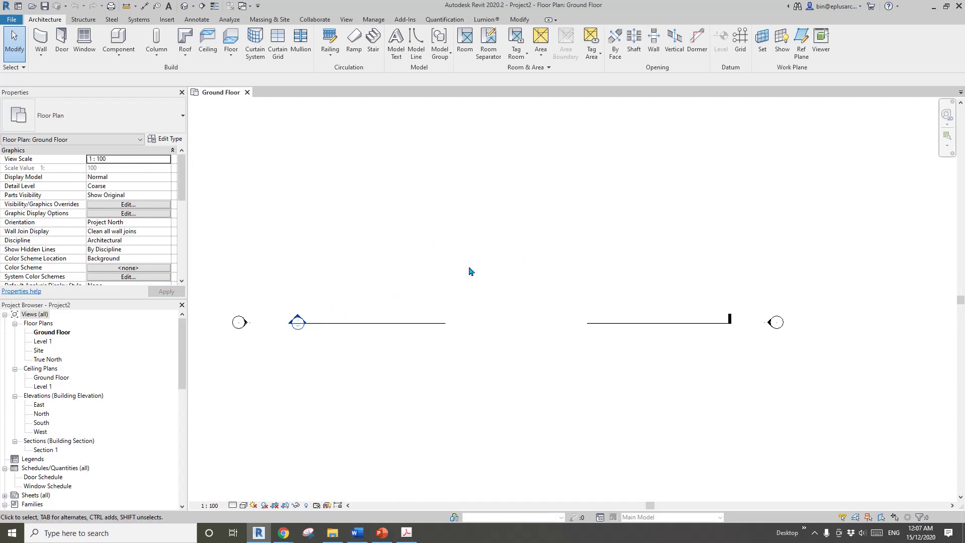
{"action": "middle_click_drag", "start_coordinate": [532, 287], "coordinate": [514, 289]}
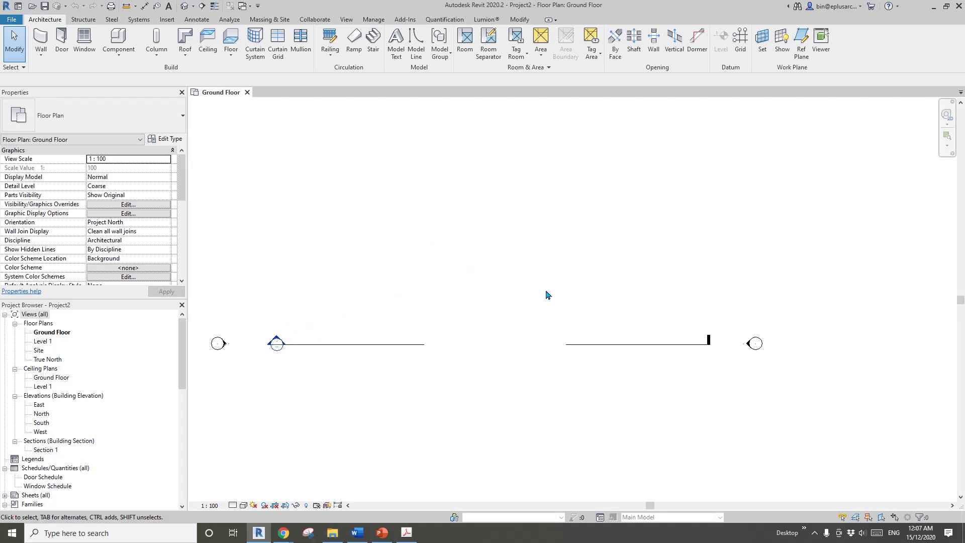
{"action": "key", "text": "w"}
{"action": "key", "text": "a"}
{"action": "left_click", "coordinate": [356, 272]}
{"action": "left_click", "coordinate": [613, 281]}
{"action": "key", "text": "Escape"}
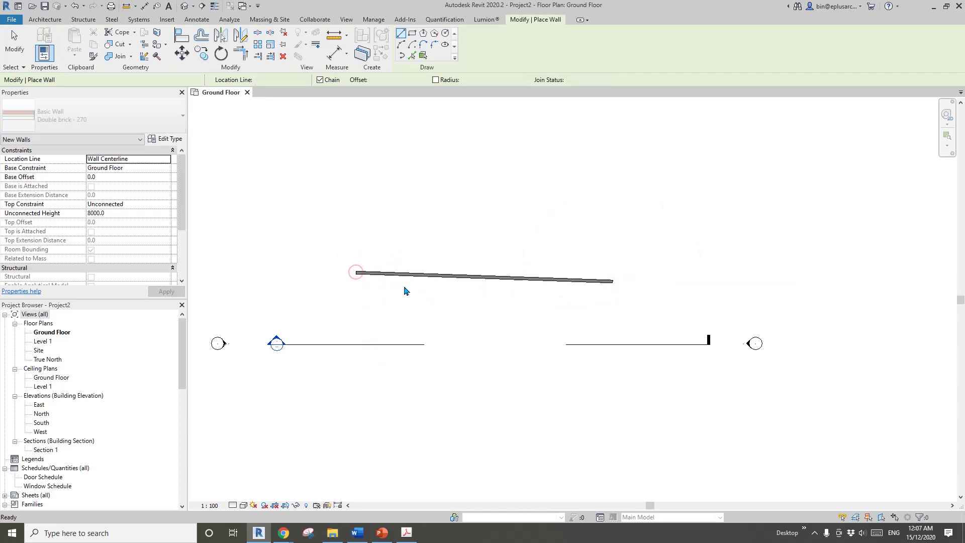
Place a window on the wall with WN and tag the wall with TG
{"action": "key", "text": "w"}
{"action": "key", "text": "n"}
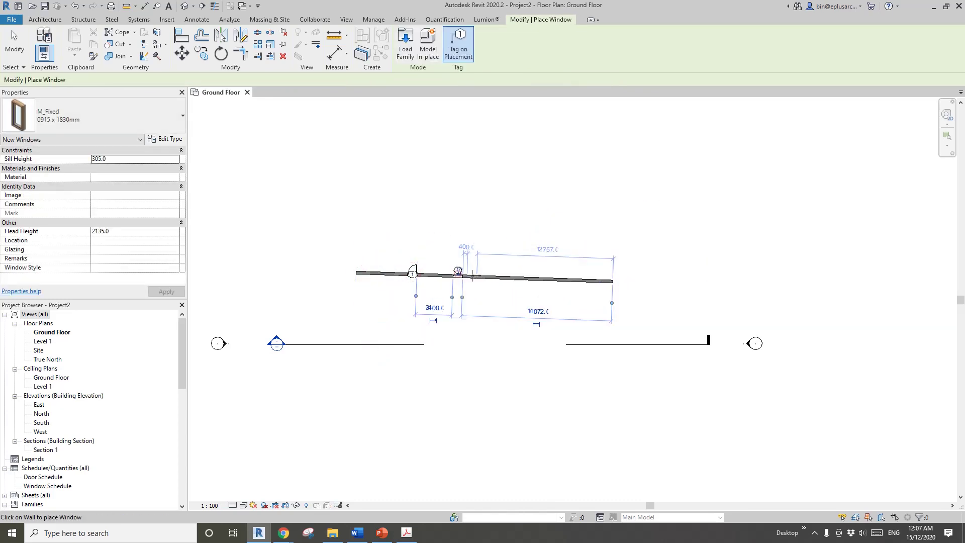
{"action": "left_click", "coordinate": [458, 271]}
{"action": "key", "text": "t"}
{"action": "key", "text": "g"}
{"action": "left_click", "coordinate": [538, 276]}
{"action": "scroll", "coordinate": [428, 251], "scroll_direction": "up", "scroll_amount": 2}
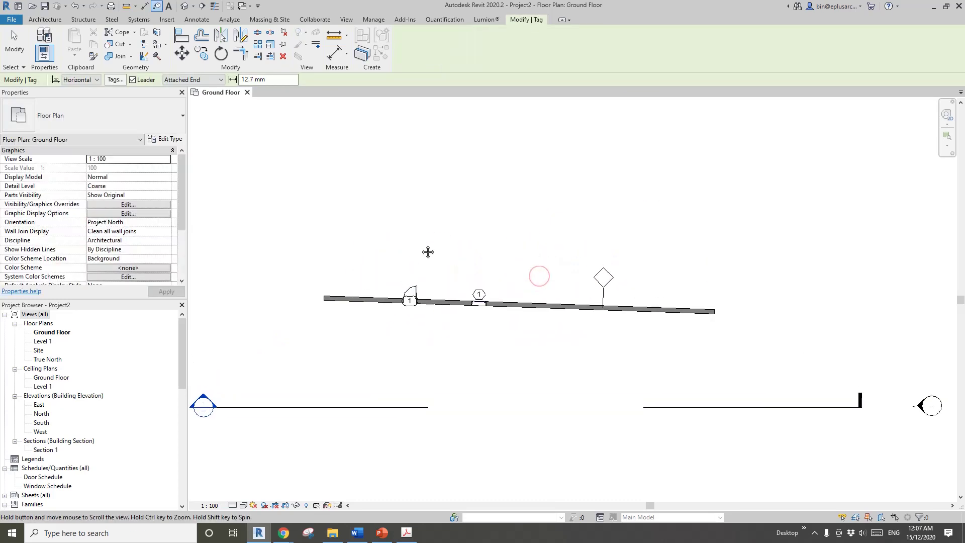
{"action": "scroll", "coordinate": [427, 252], "scroll_direction": "up", "scroll_amount": 1}
{"action": "key", "text": "Escape"}
{"action": "left_click", "coordinate": [16, 21]}
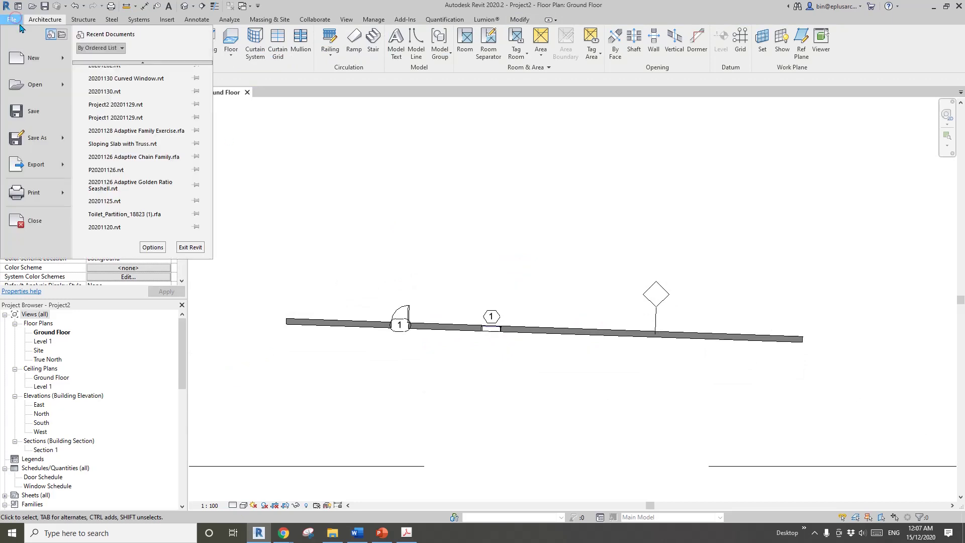
{"action": "left_click", "coordinate": [152, 247]}
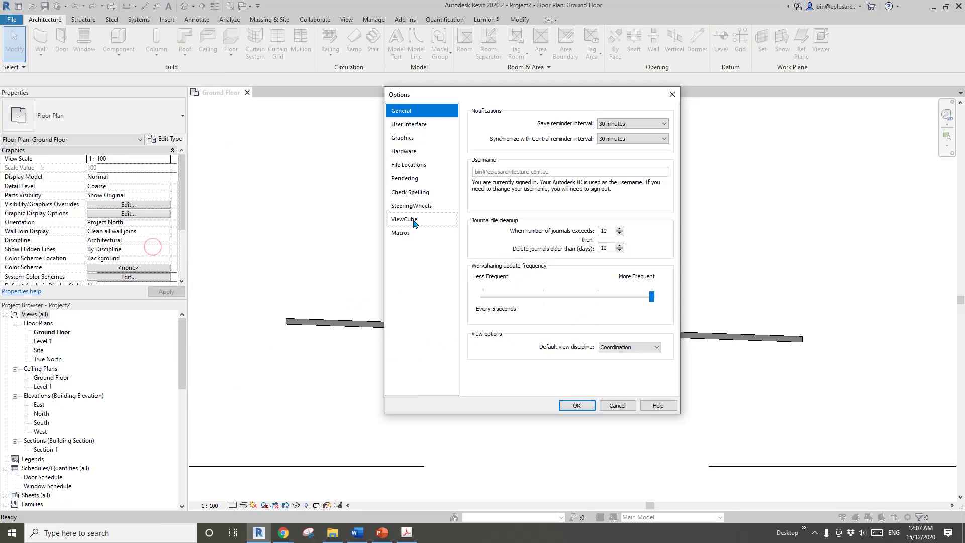
{"action": "left_click", "coordinate": [395, 125]}
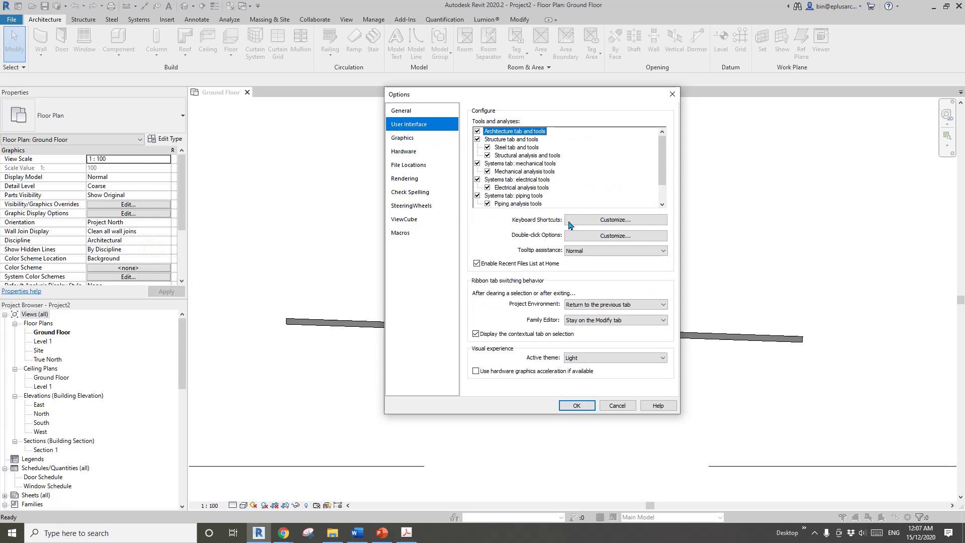
{"action": "left_click", "coordinate": [614, 222]}
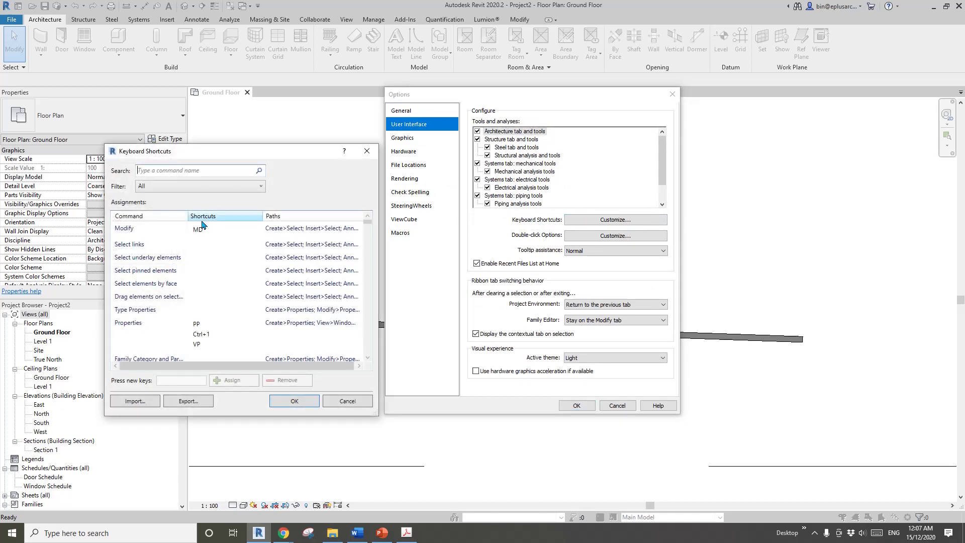
{"action": "scroll", "coordinate": [200, 311], "scroll_direction": "down", "scroll_amount": 5}
{"action": "scroll", "coordinate": [209, 251], "scroll_direction": "down", "scroll_amount": 5}
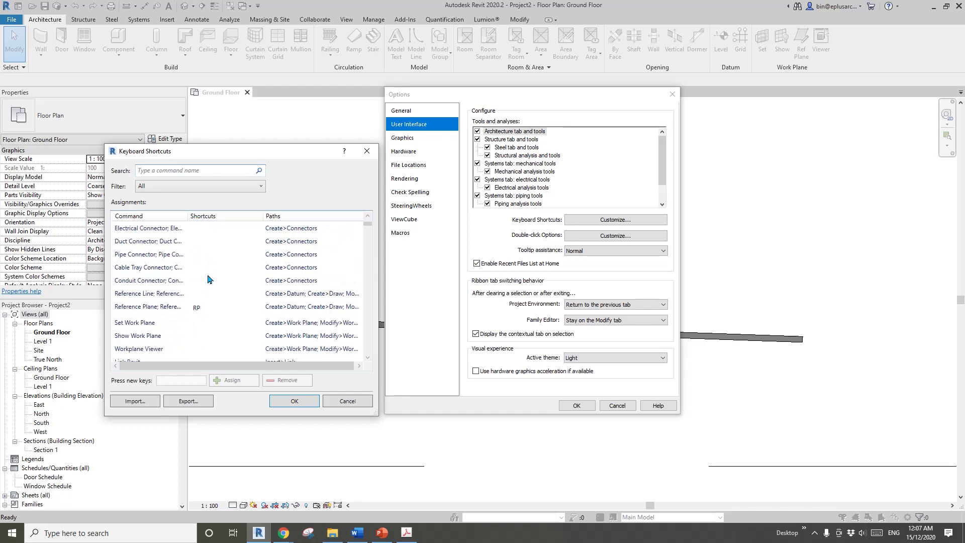
{"action": "scroll", "coordinate": [209, 277], "scroll_direction": "down", "scroll_amount": 5}
{"action": "scroll", "coordinate": [212, 277], "scroll_direction": "down", "scroll_amount": 5}
{"action": "scroll", "coordinate": [215, 282], "scroll_direction": "down", "scroll_amount": 5}
{"action": "scroll", "coordinate": [219, 288], "scroll_direction": "down", "scroll_amount": 5}
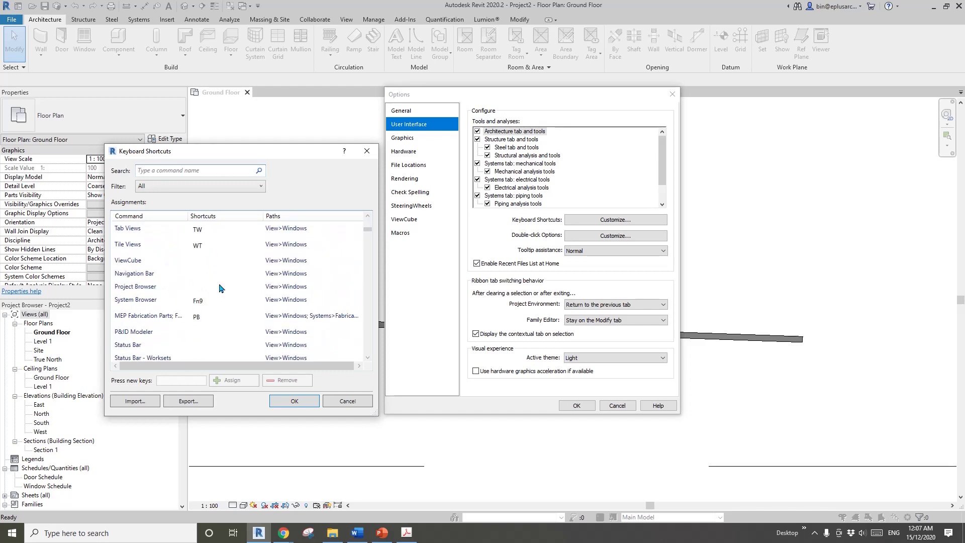
{"action": "scroll", "coordinate": [219, 288], "scroll_direction": "down", "scroll_amount": 5}
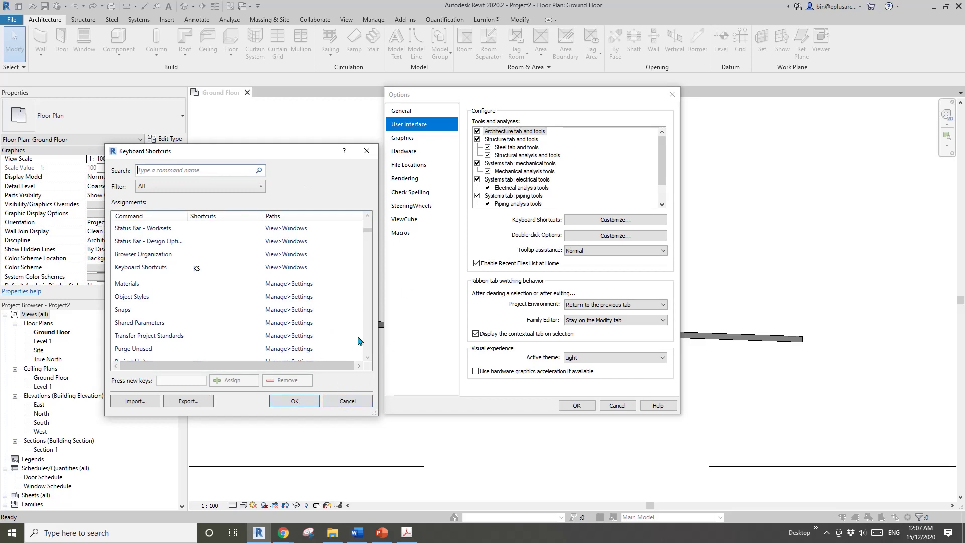
{"action": "left_click_drag", "start_coordinate": [283, 152], "coordinate": [301, 136]}
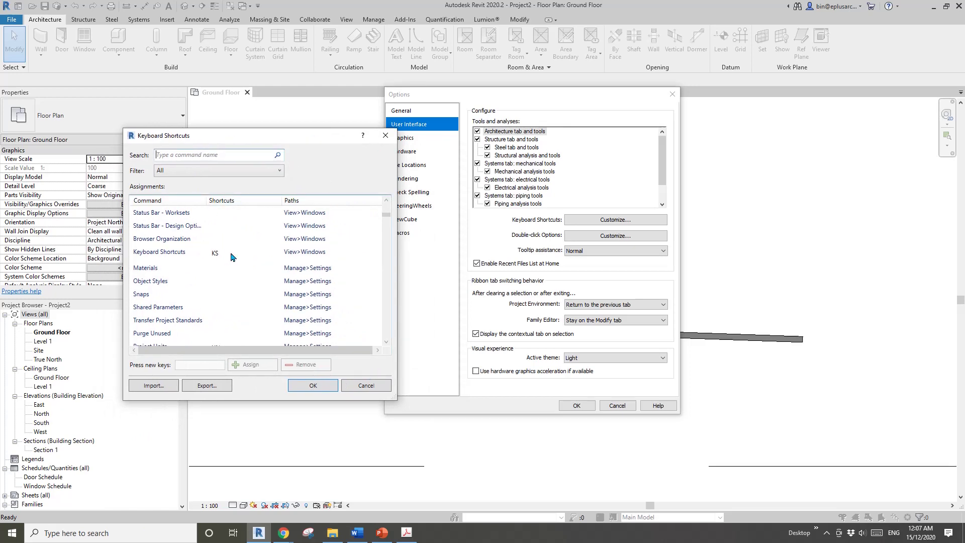
{"action": "left_click_drag", "start_coordinate": [386, 215], "coordinate": [386, 228]}
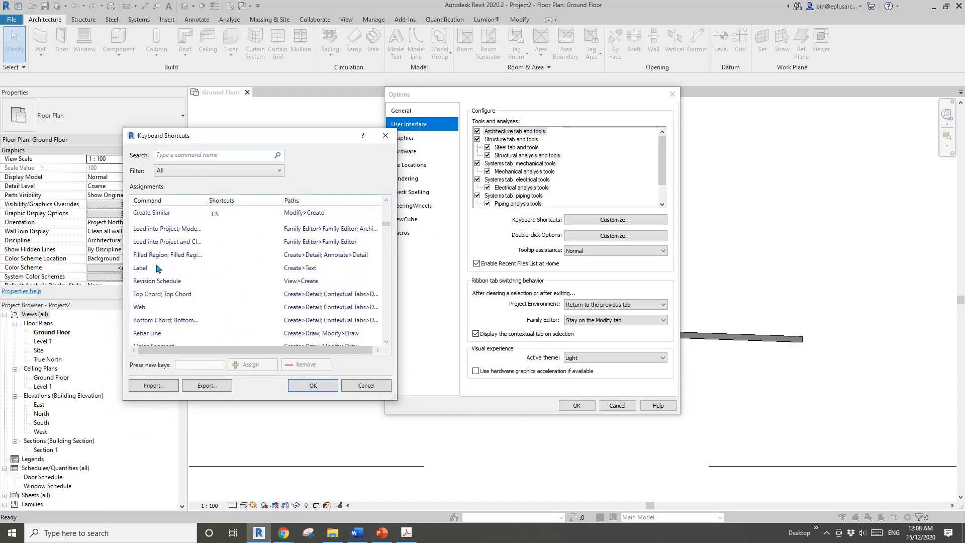
{"action": "left_click", "coordinate": [159, 256]}
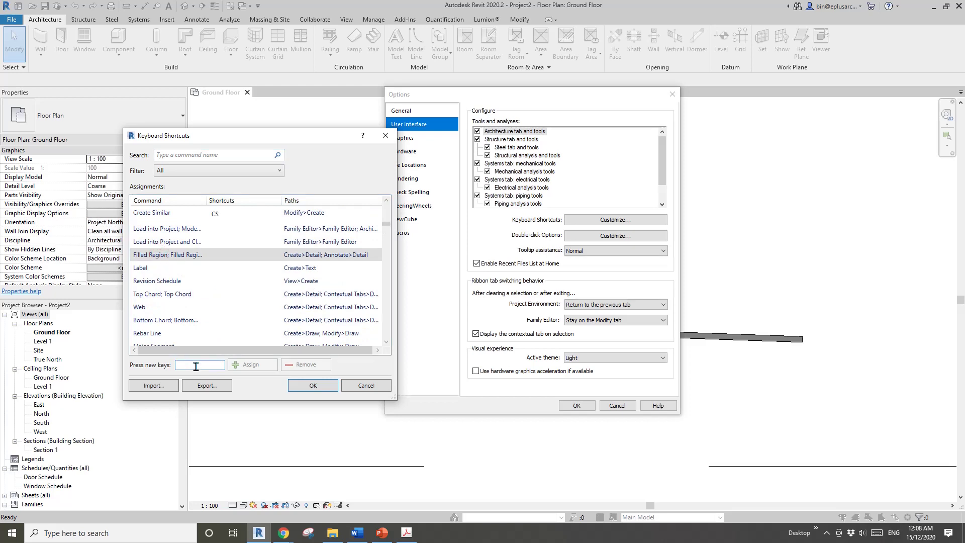
{"action": "left_click", "coordinate": [367, 387]}
{"action": "left_click", "coordinate": [576, 406]}
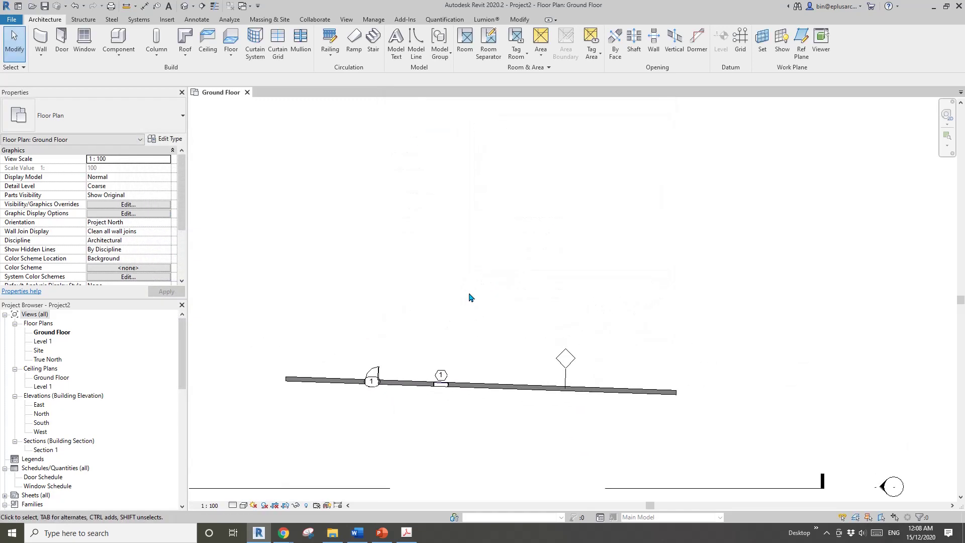
{"action": "scroll", "coordinate": [415, 362], "scroll_direction": "up", "scroll_amount": 2}
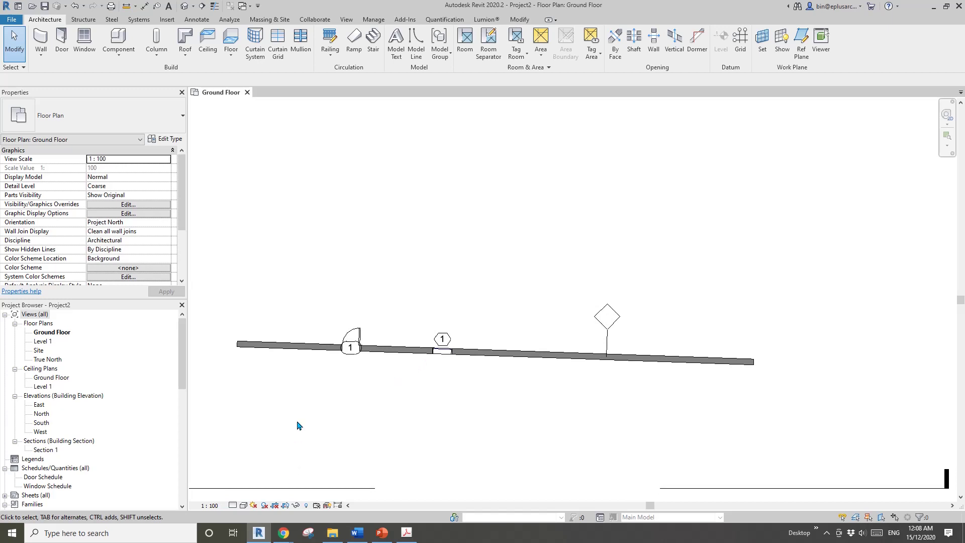
{"action": "scroll", "coordinate": [317, 419], "scroll_direction": "down", "scroll_amount": 1}
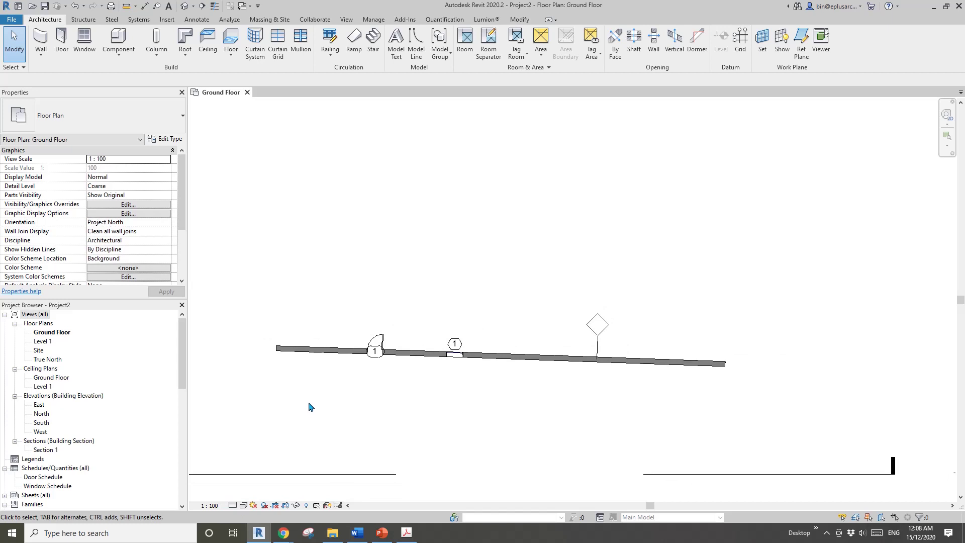
Open the Architecture tab's Wall dropdown through the Alt, A, W KeyTips
{"action": "key", "text": "alt"}
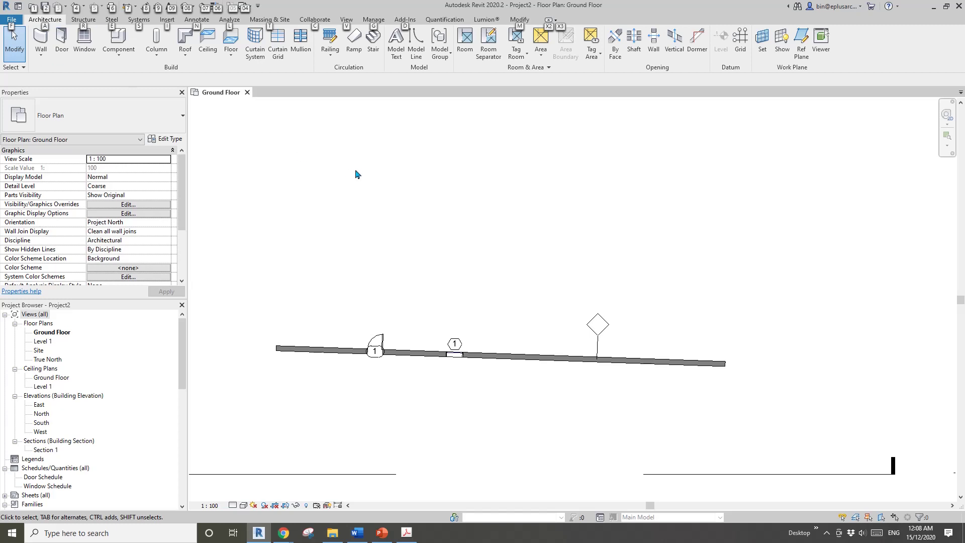
{"action": "middle_click_drag", "start_coordinate": [358, 237], "coordinate": [364, 243]}
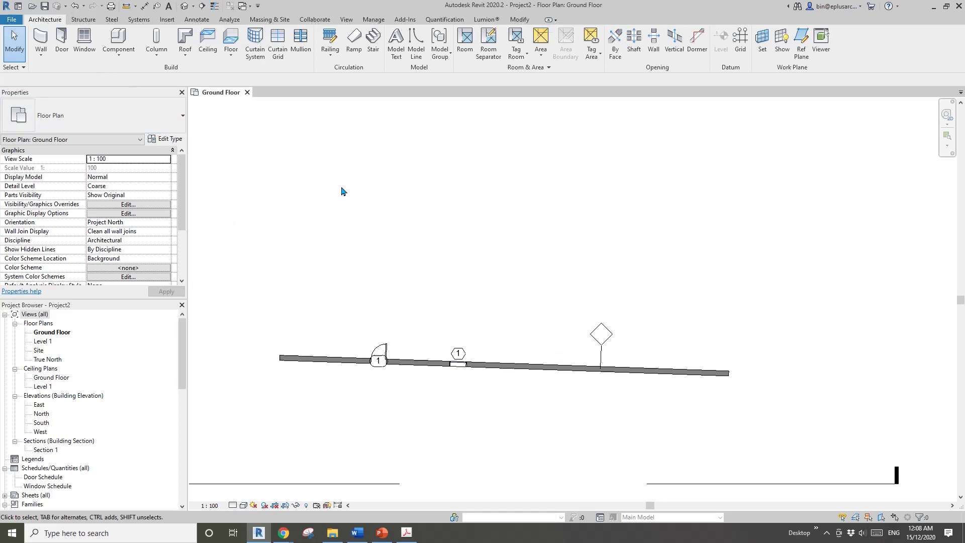
{"action": "key", "text": "alt"}
{"action": "key", "text": "a"}
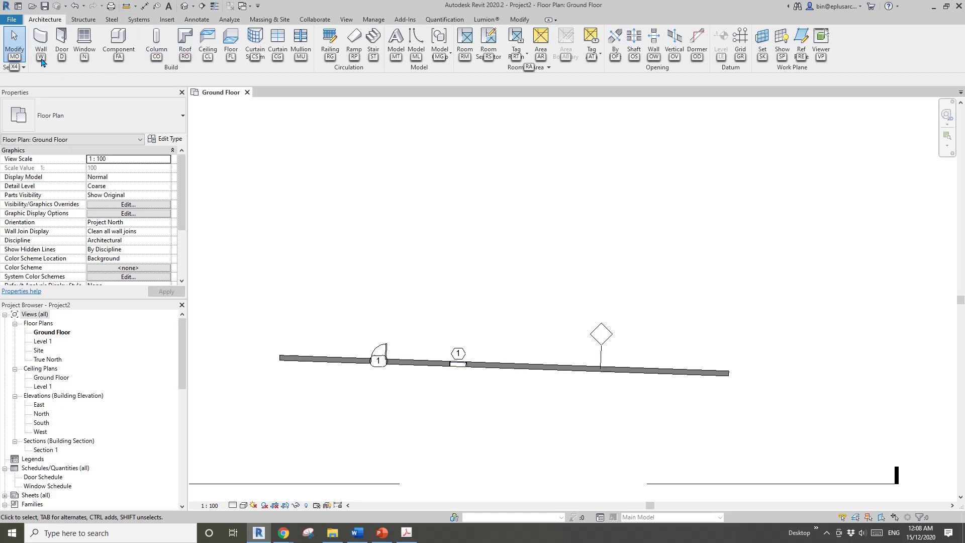
{"action": "key", "text": "w"}
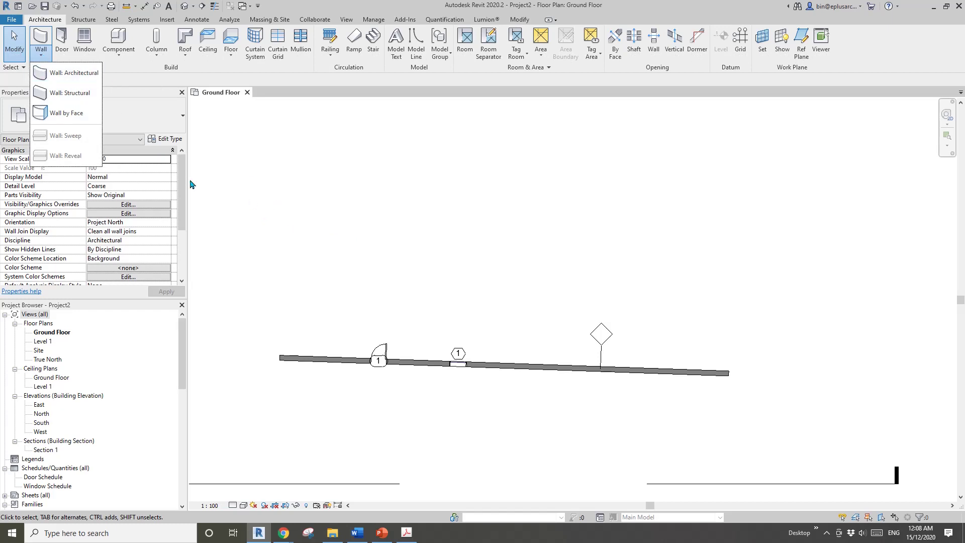
Draw a second architectural wall above the first, then exit the Wall tool
{"action": "left_click", "coordinate": [78, 85]}
{"action": "left_click", "coordinate": [298, 263]}
{"action": "left_click", "coordinate": [697, 262]}
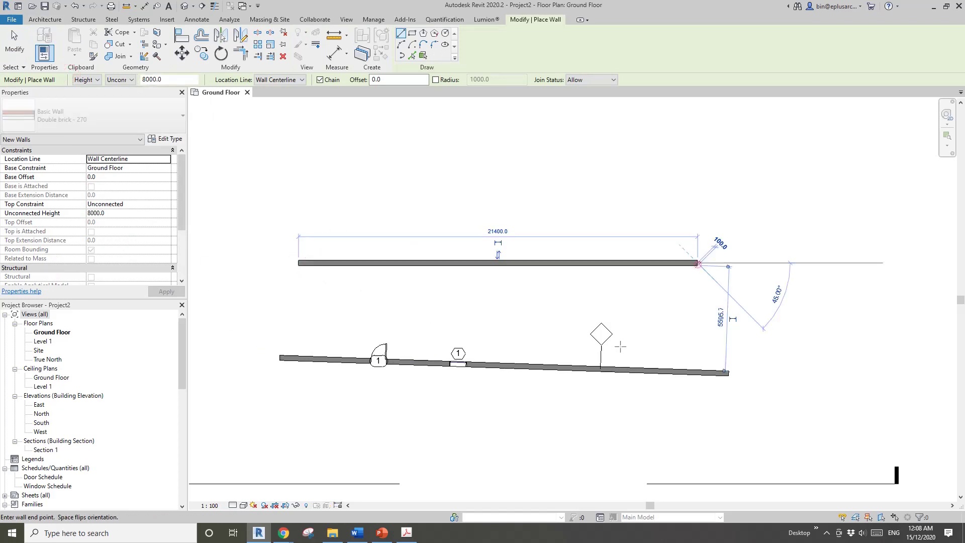
{"action": "key", "text": "Escape"}
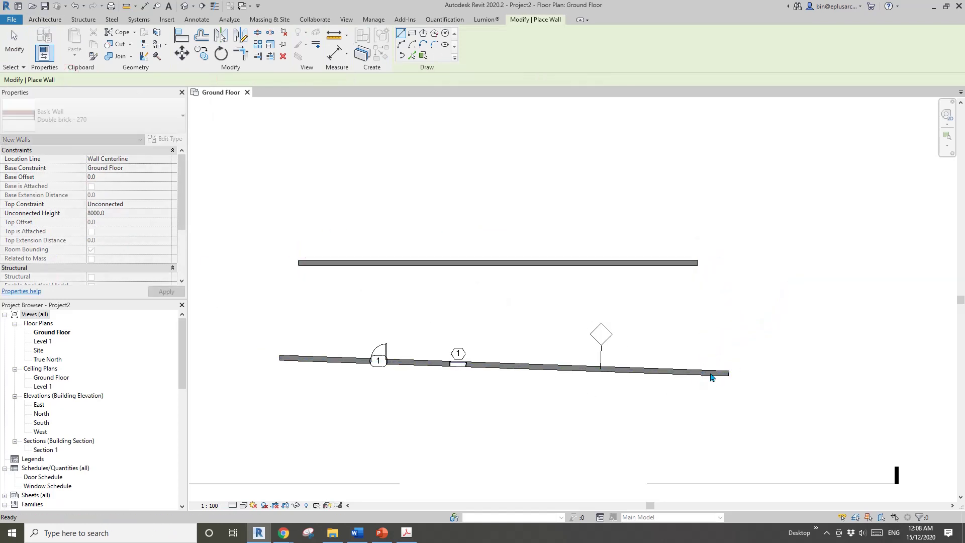
{"action": "key", "text": "Escape"}
{"action": "middle_click_drag", "start_coordinate": [589, 347], "coordinate": [571, 346]}
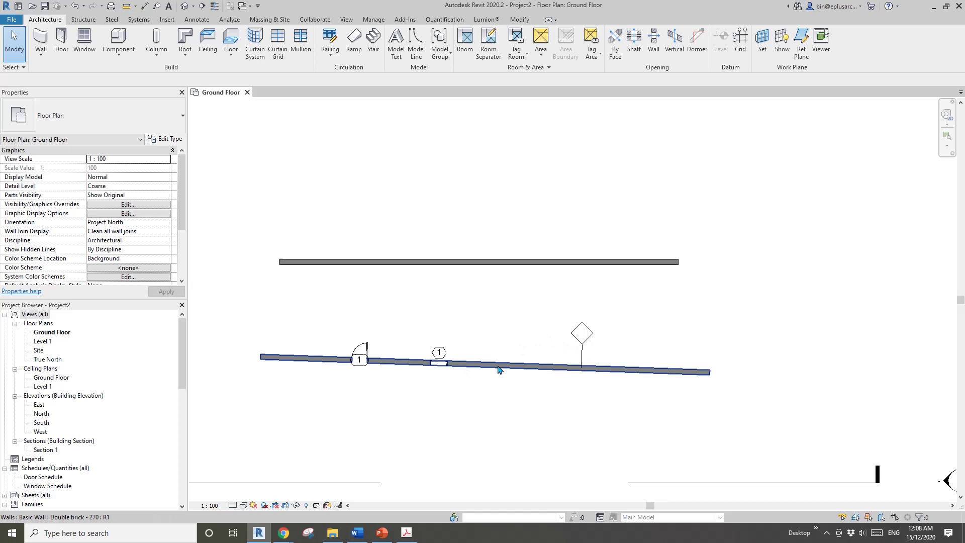
{"action": "middle_click_drag", "start_coordinate": [623, 365], "coordinate": [658, 373]}
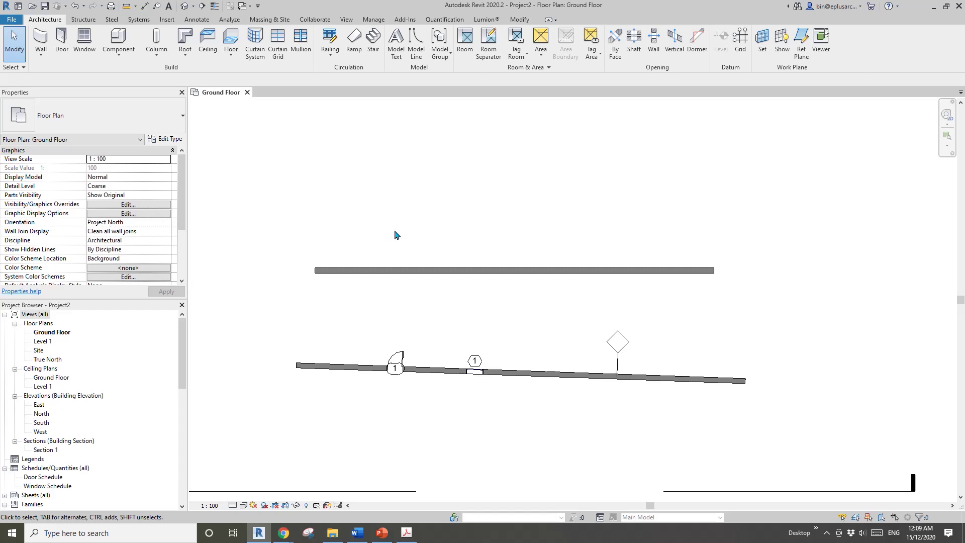
Place a door with DR and a window with the N KeyTip on the upper wall
{"action": "key", "text": "d"}
{"action": "key", "text": "r"}
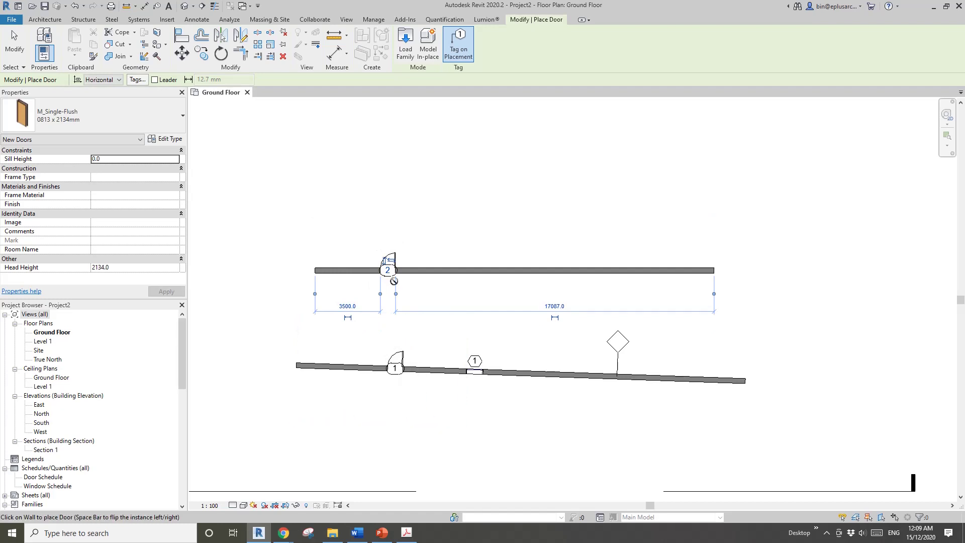
{"action": "key", "text": "alt+a"}
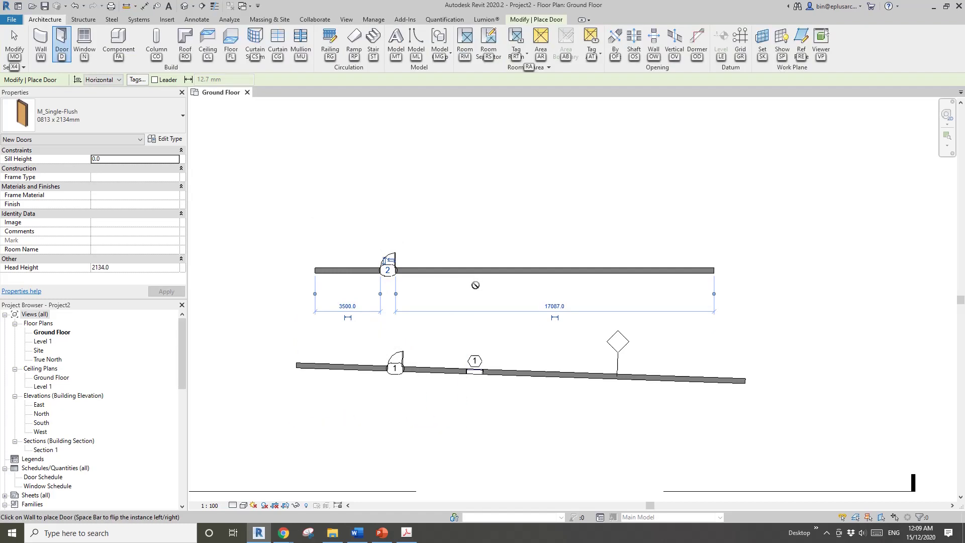
{"action": "key", "text": "n"}
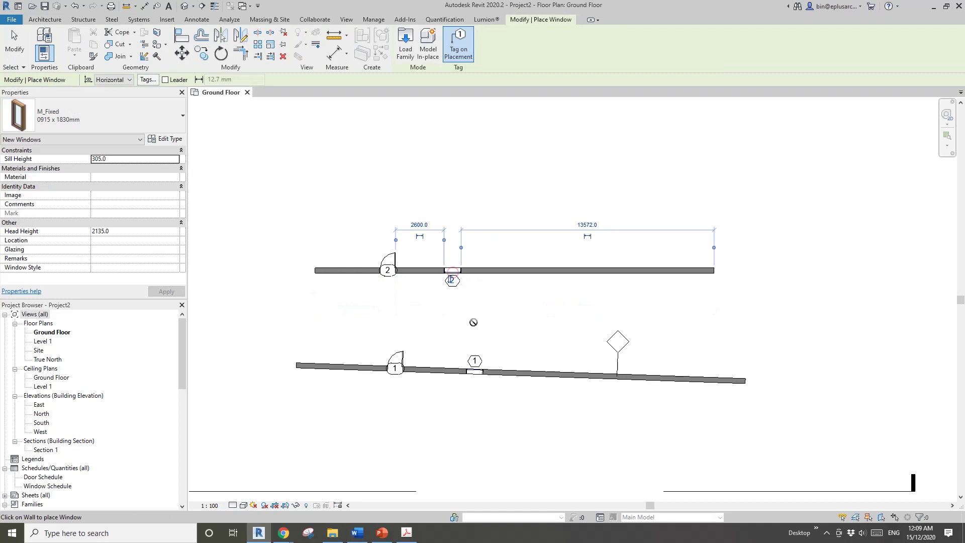
{"action": "key", "text": "alt"}
{"action": "key", "text": "a"}
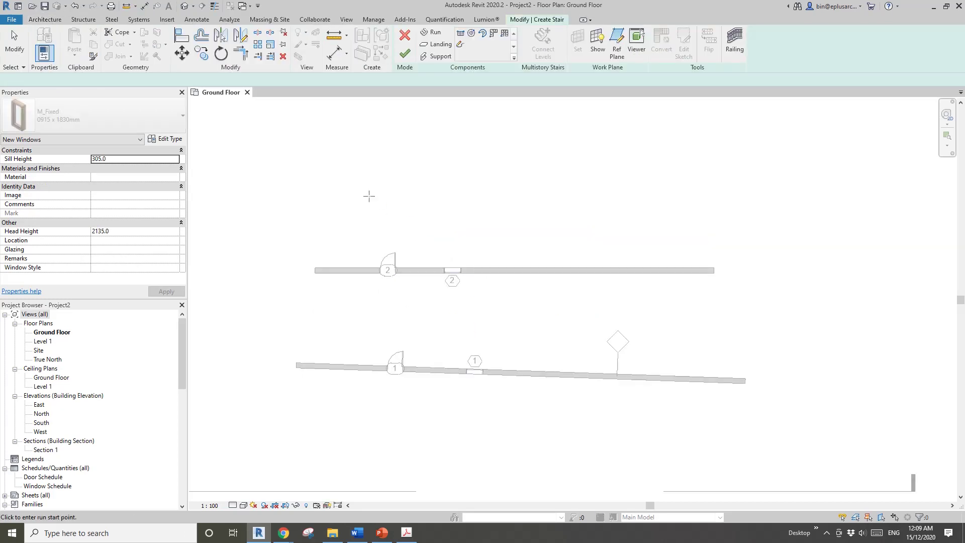
Create a stair with the ST KeyTip, finish it and dismiss the warning
{"action": "key", "text": "s"}
{"action": "key", "text": "t"}
{"action": "left_click", "coordinate": [407, 58]}
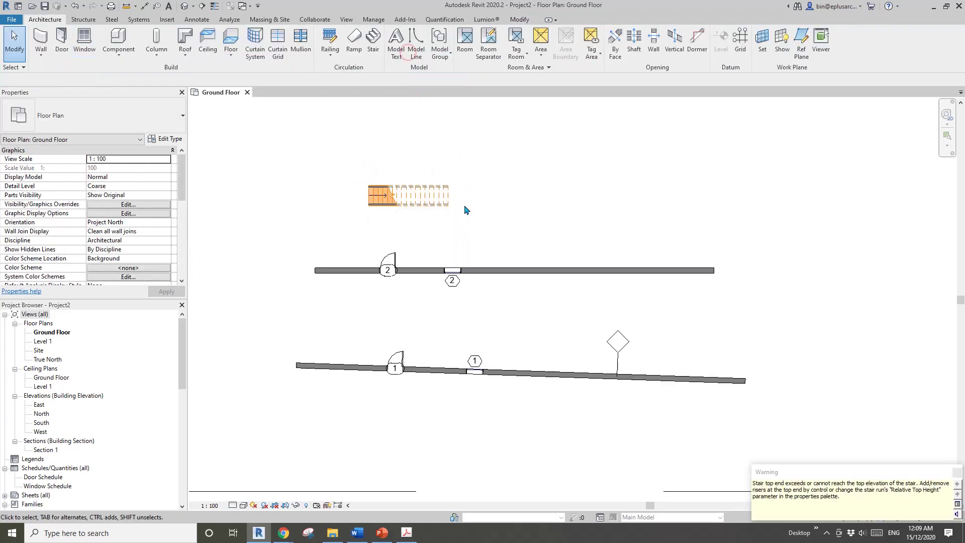
{"action": "left_click", "coordinate": [327, 158]}
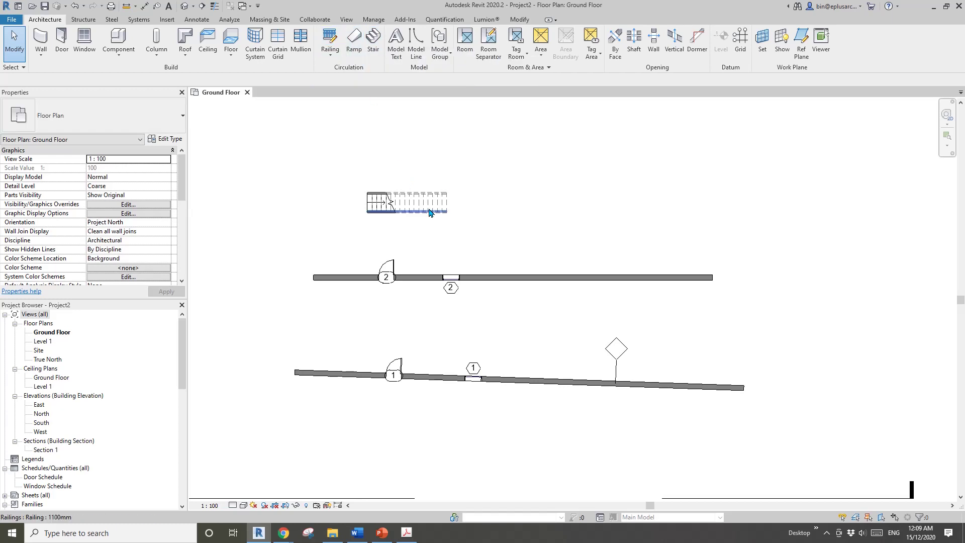
{"action": "middle_click_drag", "start_coordinate": [510, 235], "coordinate": [447, 254]}
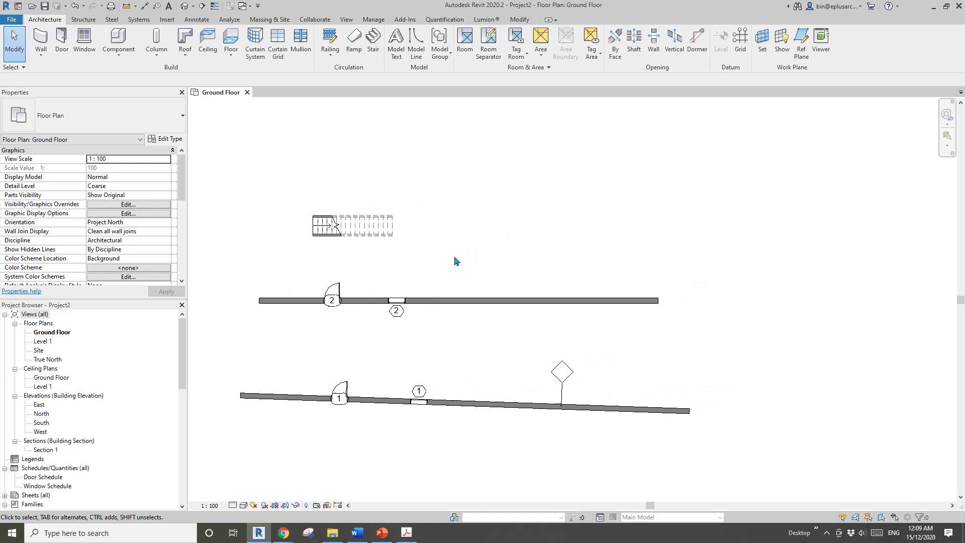
Sketch a straight ramp run with the RP KeyTip and finish it
{"action": "key", "text": "alt"}
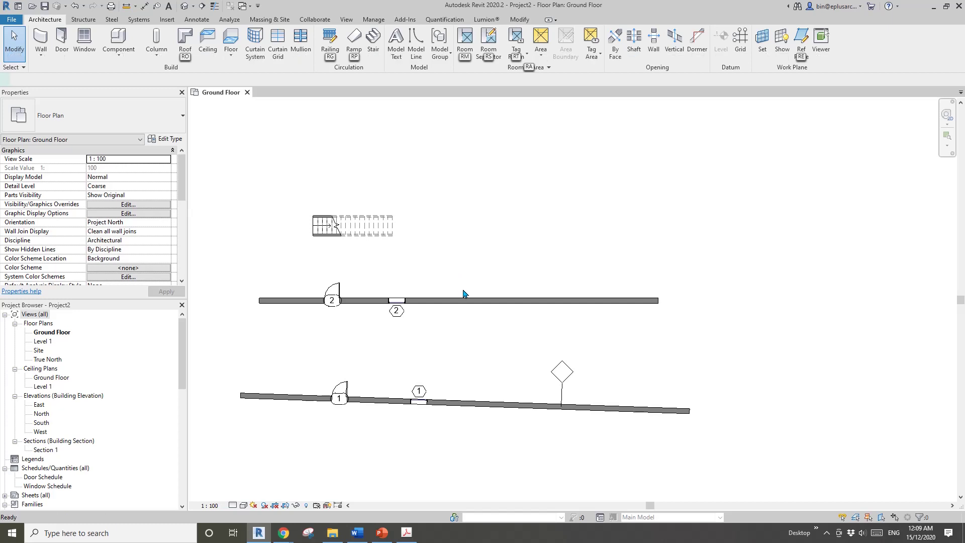
{"action": "key", "text": "r"}
{"action": "key", "text": "p"}
{"action": "left_click", "coordinate": [444, 213]}
{"action": "left_click", "coordinate": [540, 213]}
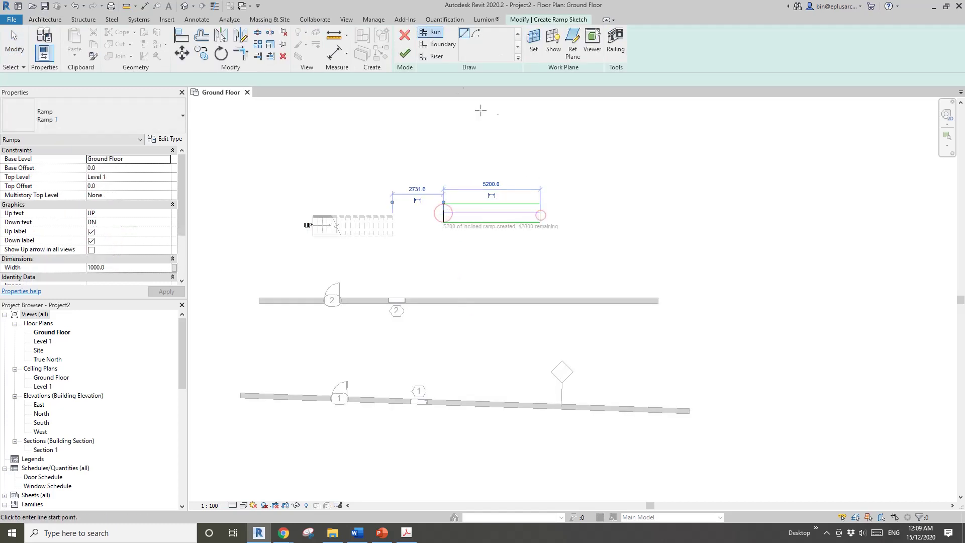
{"action": "left_click", "coordinate": [405, 54]}
Launch the Room Separator tool with the RS KeyTip
{"action": "middle_click_drag", "start_coordinate": [539, 192], "coordinate": [485, 216]}
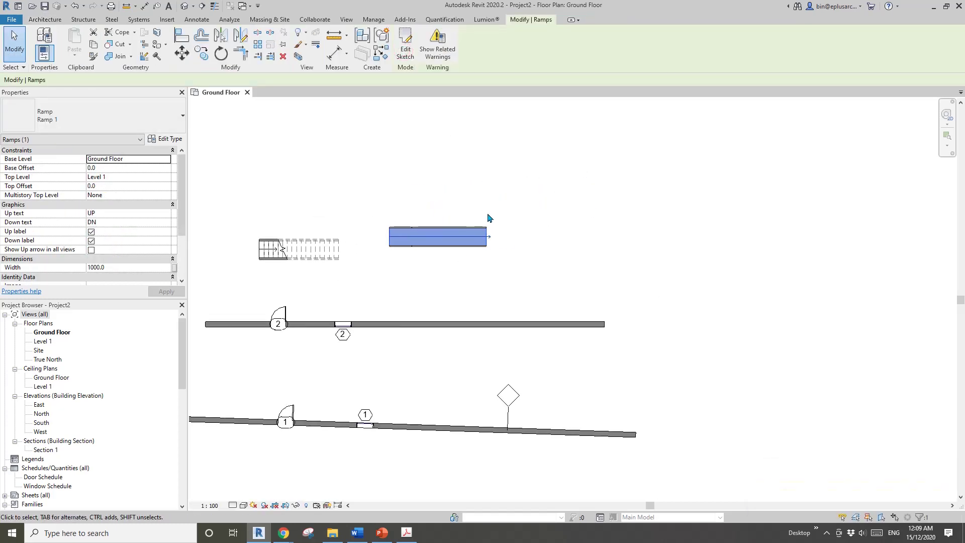
{"action": "key", "text": "alt+a"}
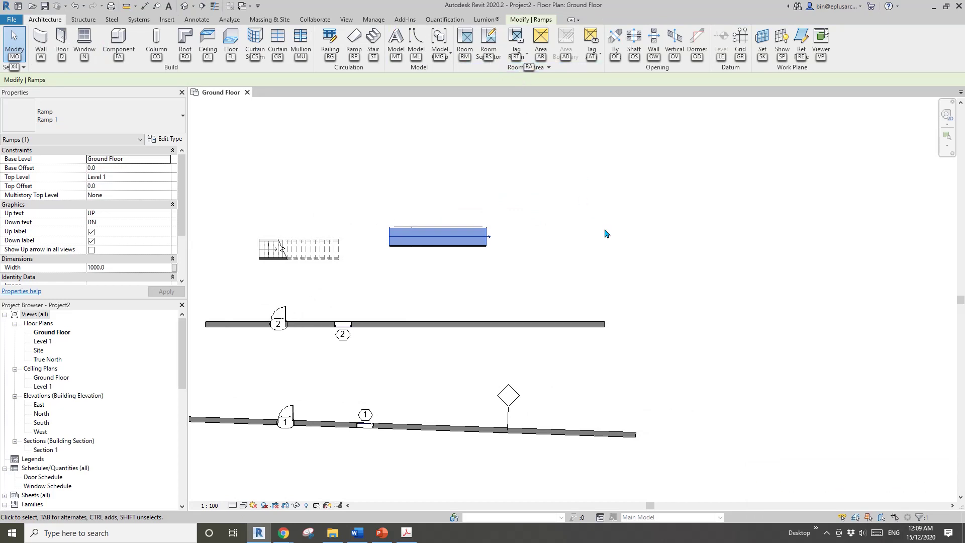
{"action": "key", "text": "r"}
{"action": "key", "text": "s"}
Draw a short room separation line right of the ramp and exit the tool
{"action": "left_click", "coordinate": [540, 231]}
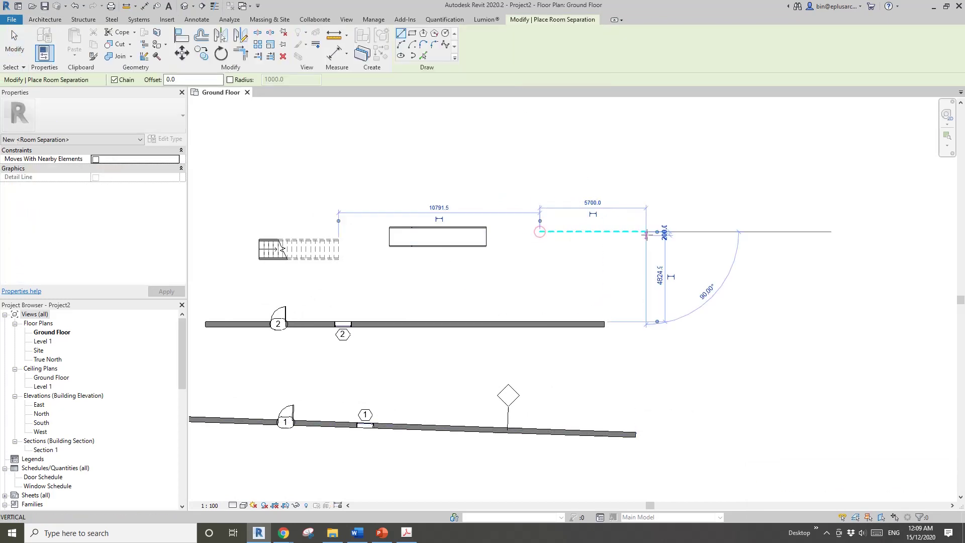
{"action": "left_click", "coordinate": [646, 233]}
{"action": "key", "text": "Escape"}
{"action": "key", "text": "Escape"}
{"action": "middle_click_drag", "start_coordinate": [646, 248], "coordinate": [558, 264]}
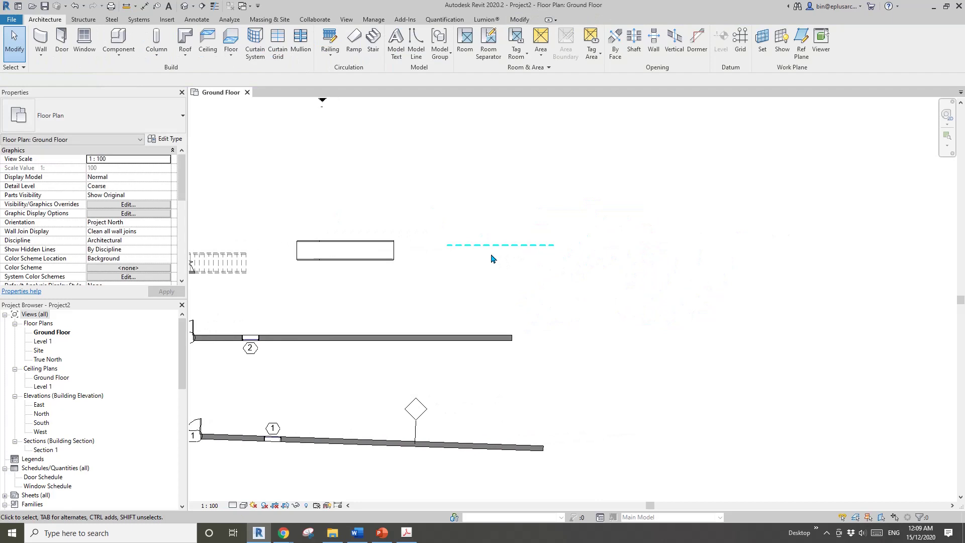
{"action": "key", "text": "alt"}
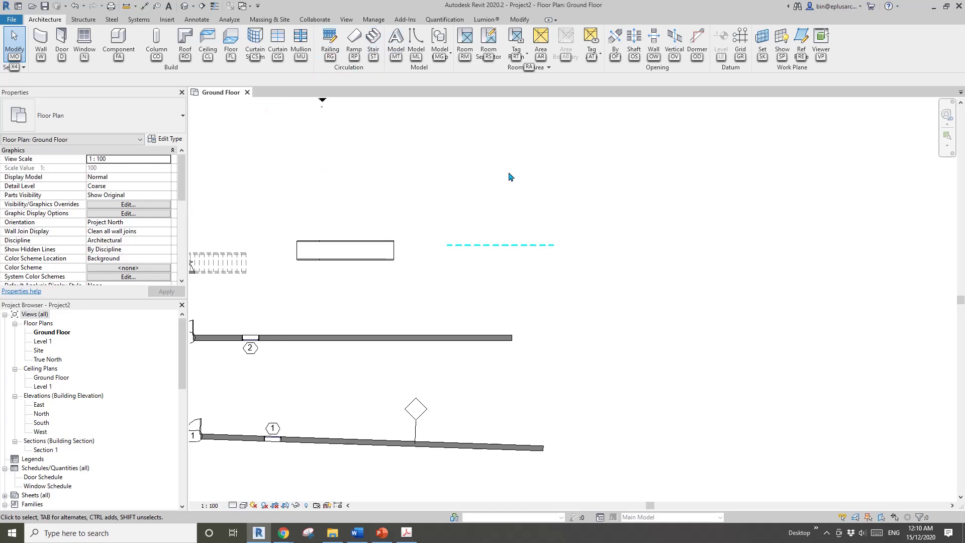
Sketch a straight railing path right of the separator with the RG KeyTip
{"action": "key", "text": "r"}
{"action": "key", "text": "g"}
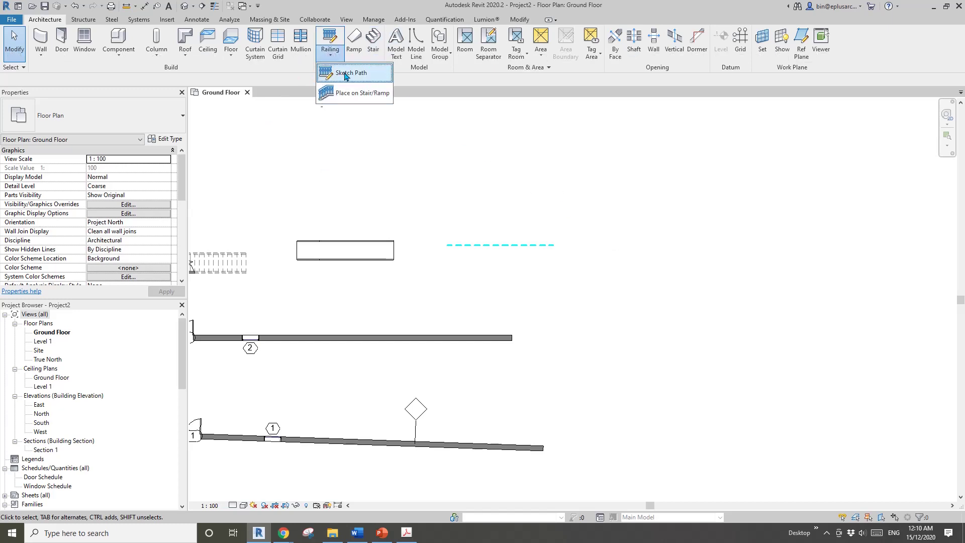
{"action": "left_click", "coordinate": [349, 74]}
{"action": "left_click", "coordinate": [588, 245]}
{"action": "left_click", "coordinate": [674, 245]}
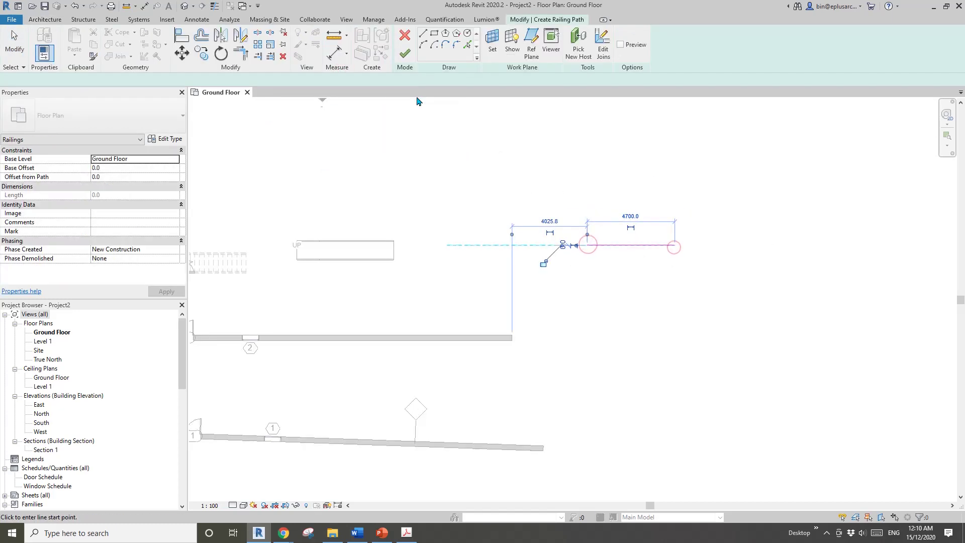
{"action": "left_click", "coordinate": [405, 54]}
{"action": "left_click", "coordinate": [455, 204]}
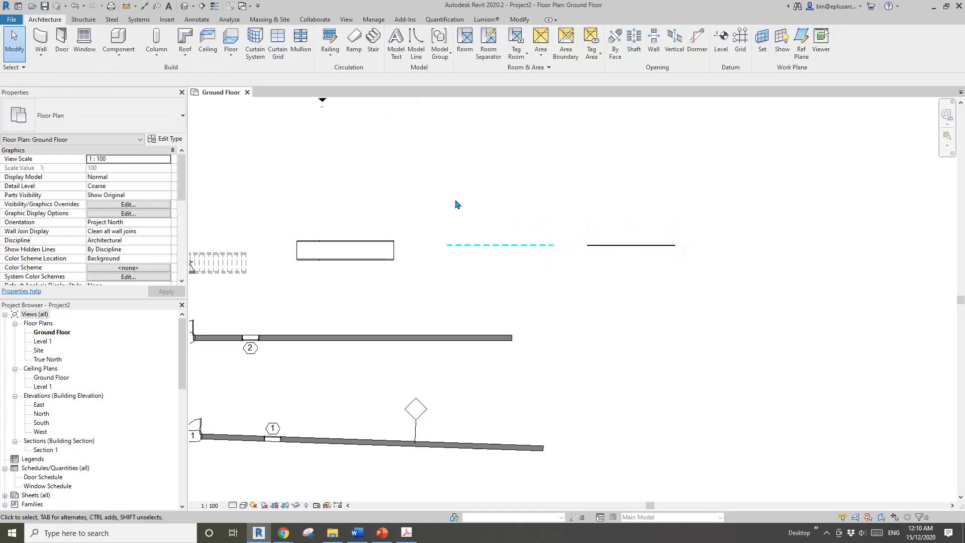
{"action": "left_click", "coordinate": [231, 59]}
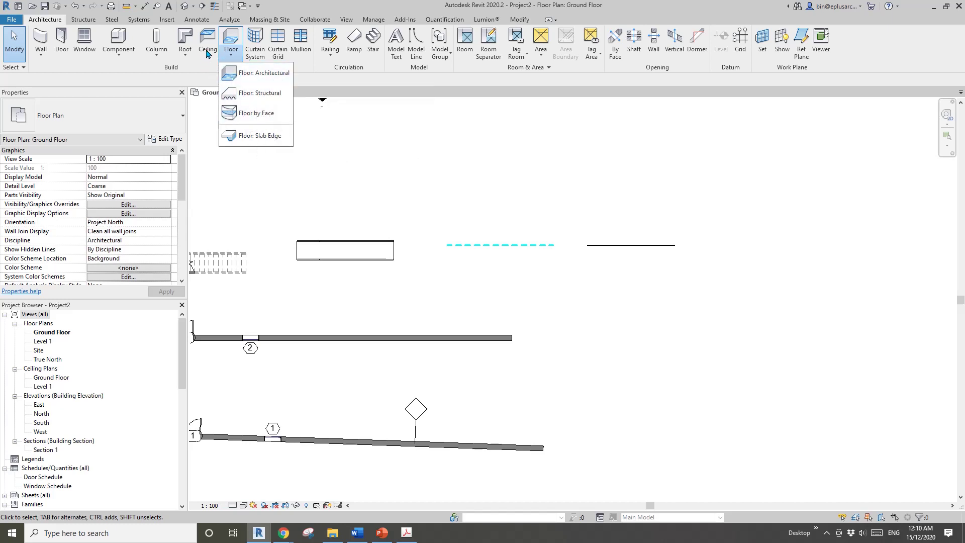
Try a rectangular sketched ceiling via the CL KeyTip, then exit the tool
{"action": "left_click", "coordinate": [304, 114]}
{"action": "key", "text": "alt"}
{"action": "key", "text": "r"}
{"action": "key", "text": "c"}
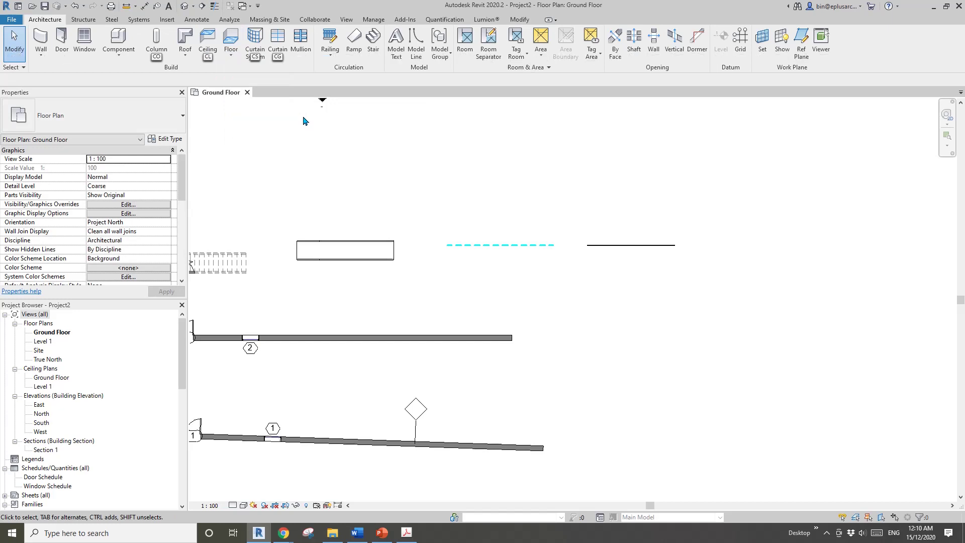
{"action": "key", "text": "l"}
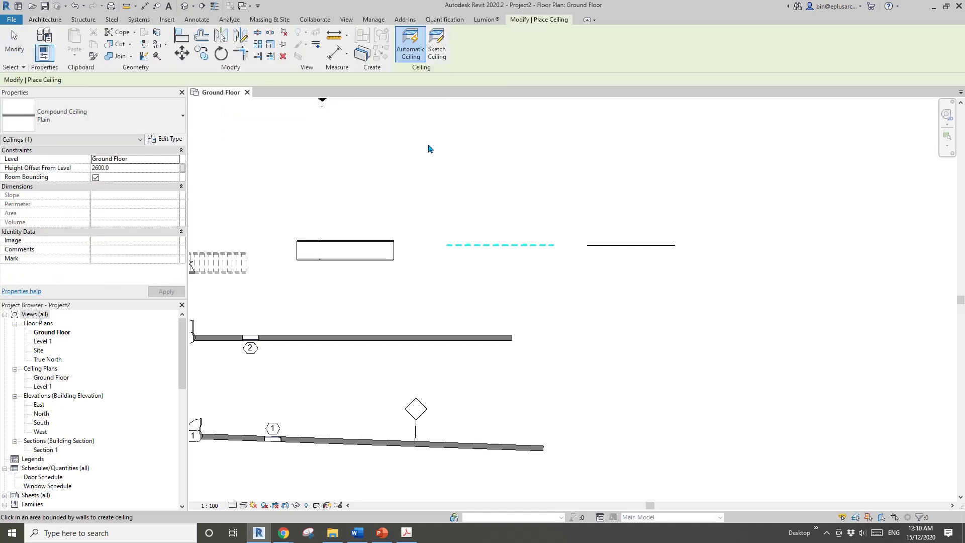
{"action": "left_click", "coordinate": [437, 45]}
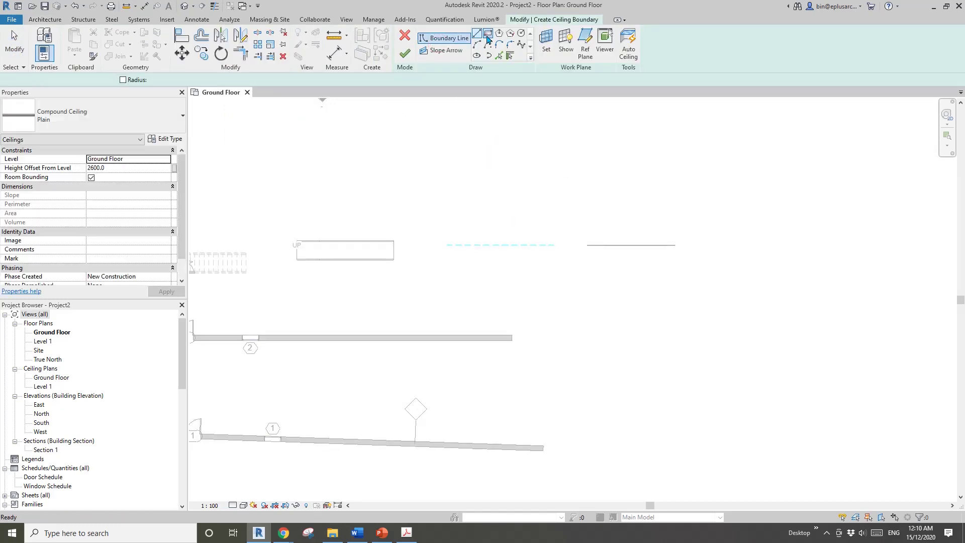
{"action": "left_click", "coordinate": [488, 39]}
{"action": "left_click", "coordinate": [446, 115]}
{"action": "left_click", "coordinate": [544, 215]}
{"action": "left_click", "coordinate": [405, 53]}
{"action": "key", "text": "Escape"}
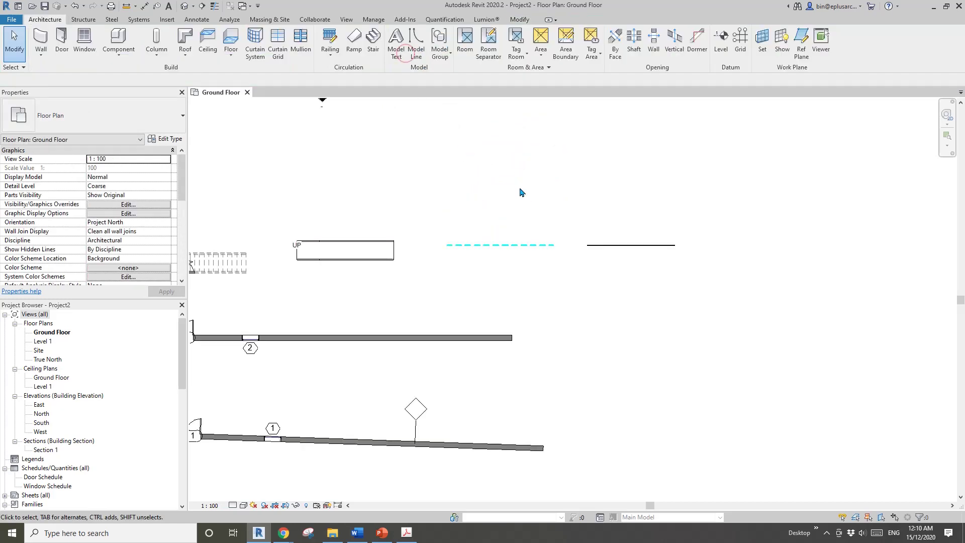
{"action": "scroll", "coordinate": [520, 193], "scroll_direction": "down", "scroll_amount": 2}
{"action": "scroll", "coordinate": [356, 188], "scroll_direction": "down", "scroll_amount": 1}
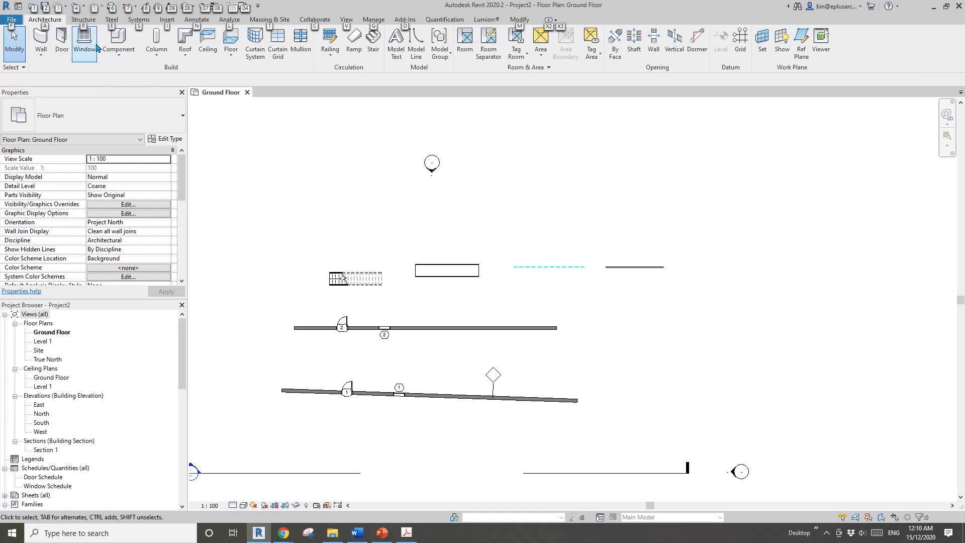
Show the Structure tab KeyTips, dismiss them, then show the Annotate tab KeyTips
{"action": "key", "text": "alt+s"}
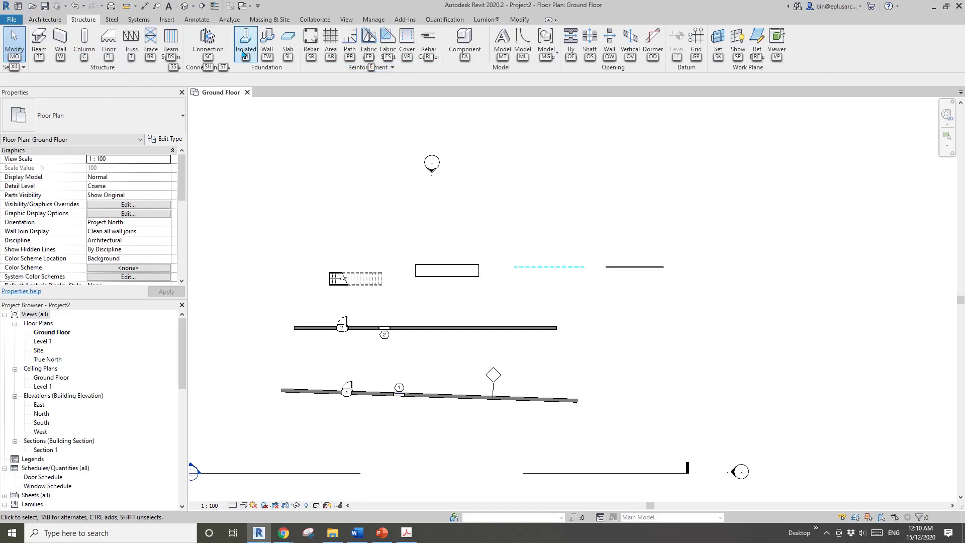
{"action": "key", "text": "Escape"}
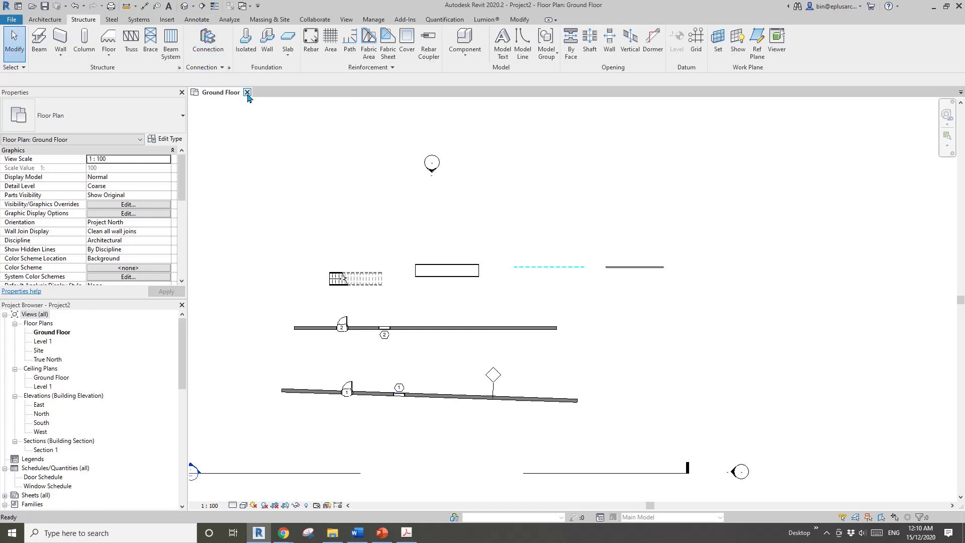
{"action": "key", "text": "alt+n"}
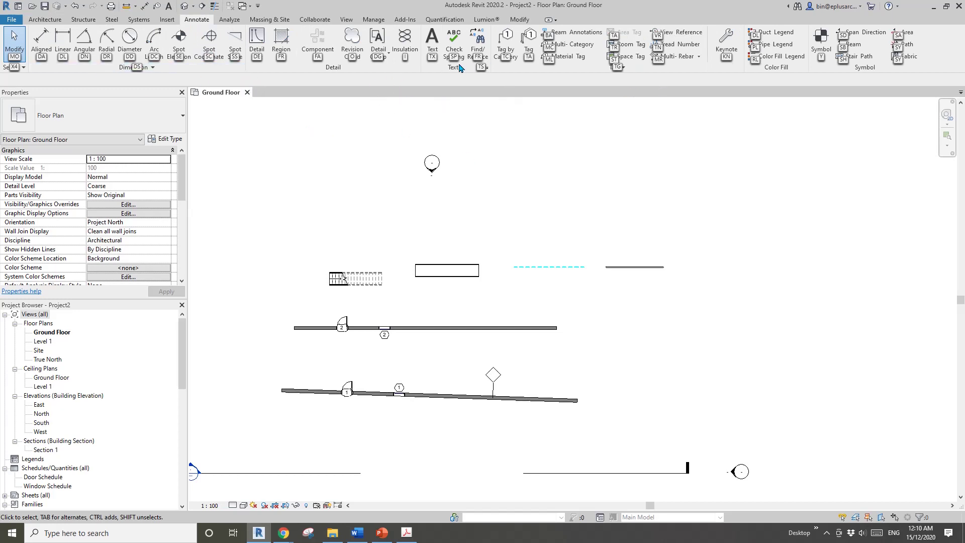
{"action": "scroll", "coordinate": [463, 219], "scroll_direction": "up", "scroll_amount": 2}
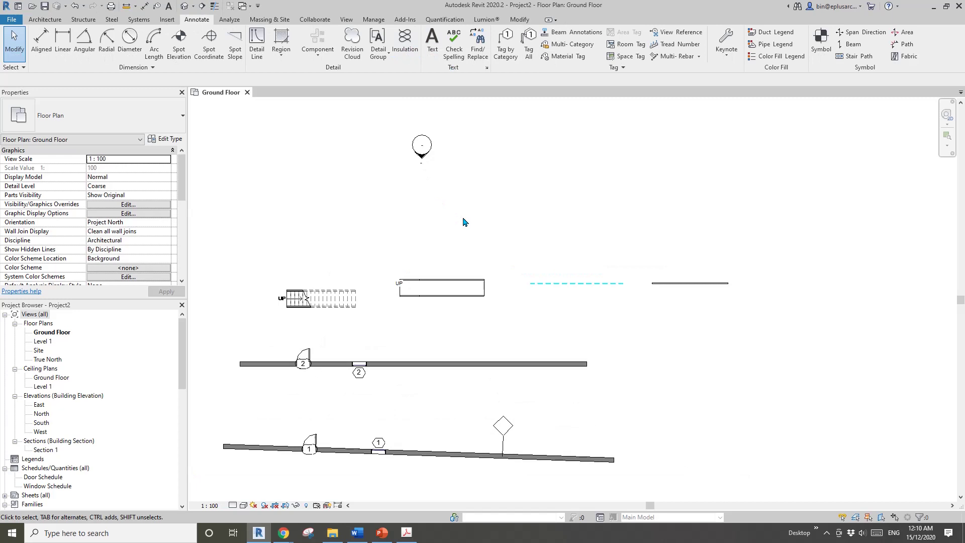
Draw a short batting insulation line above the dashed room separation line
{"action": "key", "text": "alt"}
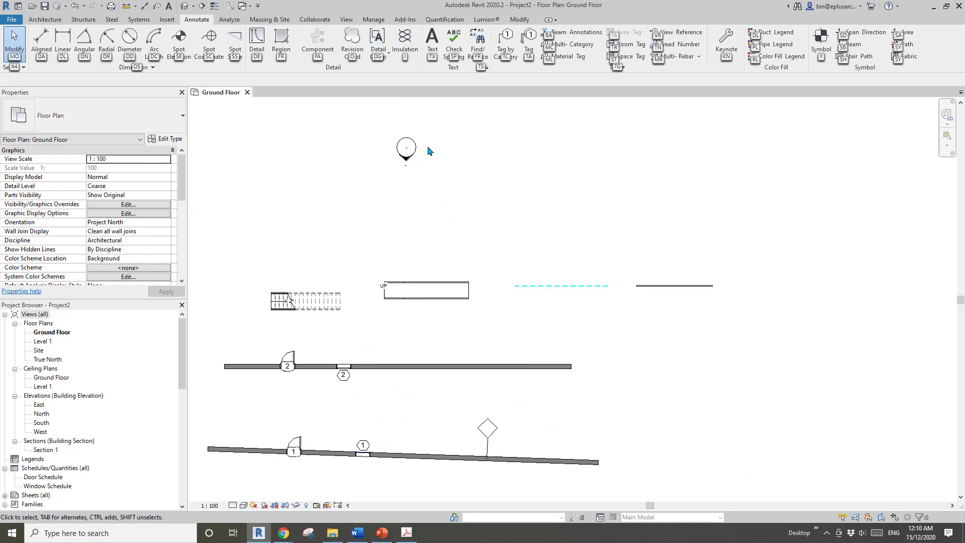
{"action": "key", "text": "i"}
{"action": "left_click", "coordinate": [501, 254]}
{"action": "left_click", "coordinate": [576, 254]}
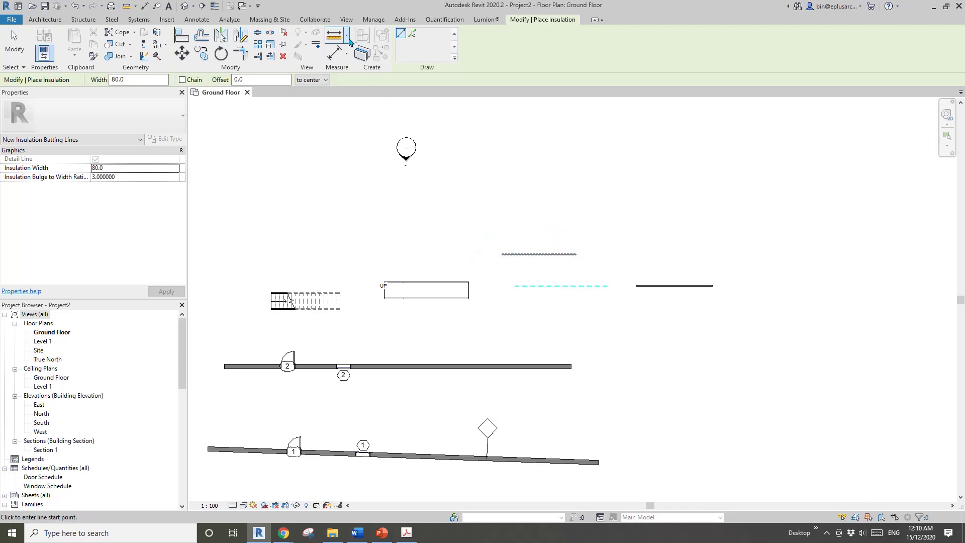
{"action": "left_click", "coordinate": [347, 21]}
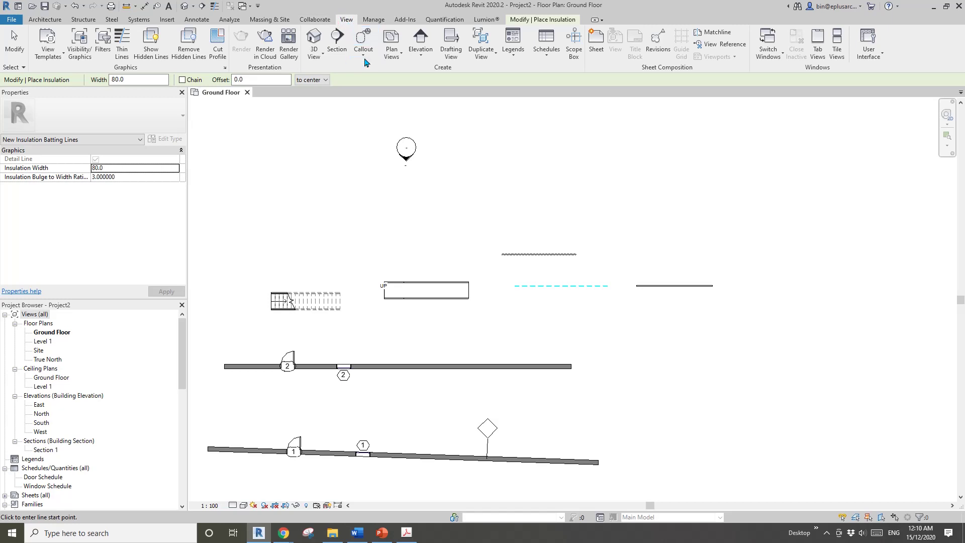
Preview the View tab's Callout options, end insulation placement and dismiss the keytips
{"action": "key", "text": "alt"}
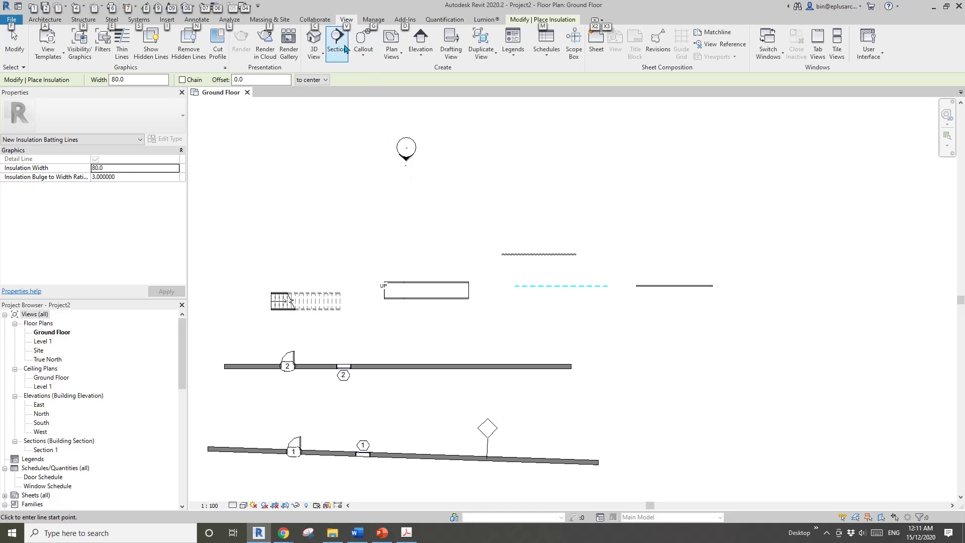
{"action": "left_click", "coordinate": [360, 59]}
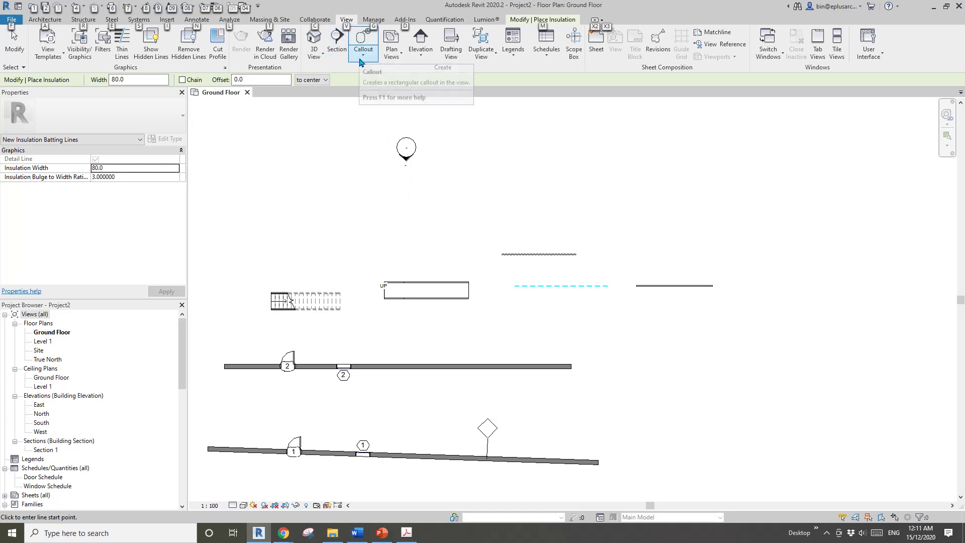
{"action": "key", "text": "Escape"}
{"action": "key", "text": "alt+w"}
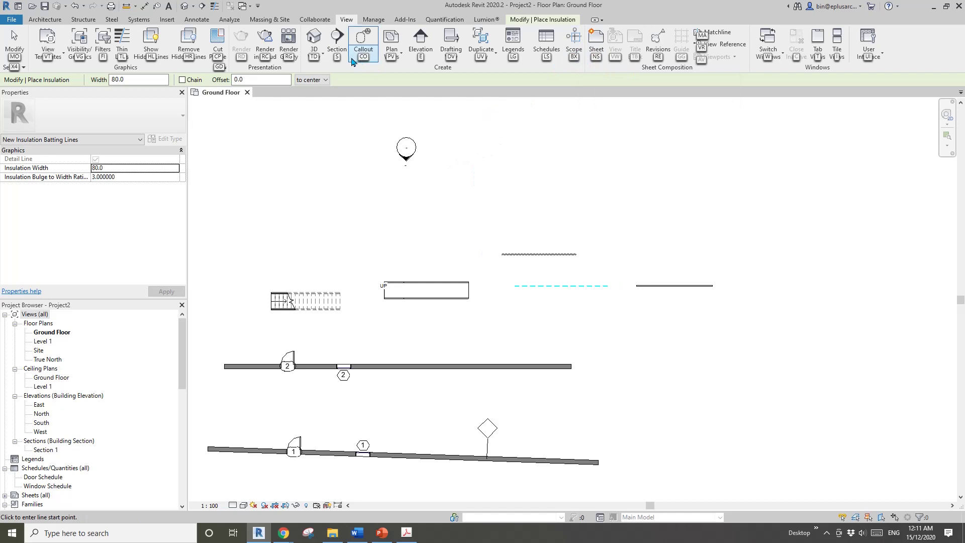
{"action": "key", "text": "Escape"}
{"action": "key", "text": "Escape"}
{"action": "scroll", "coordinate": [536, 237], "scroll_direction": "down", "scroll_amount": 2}
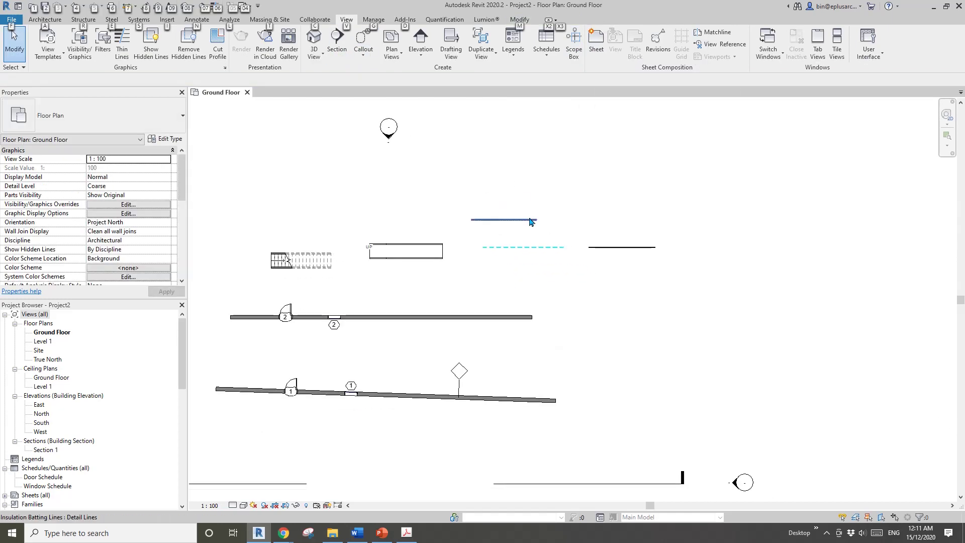
Draw a vertical building section from the dashed cyan line to below the upper wall
{"action": "key", "text": "e"}
{"action": "key", "text": "c"}
{"action": "left_click", "coordinate": [517, 247]}
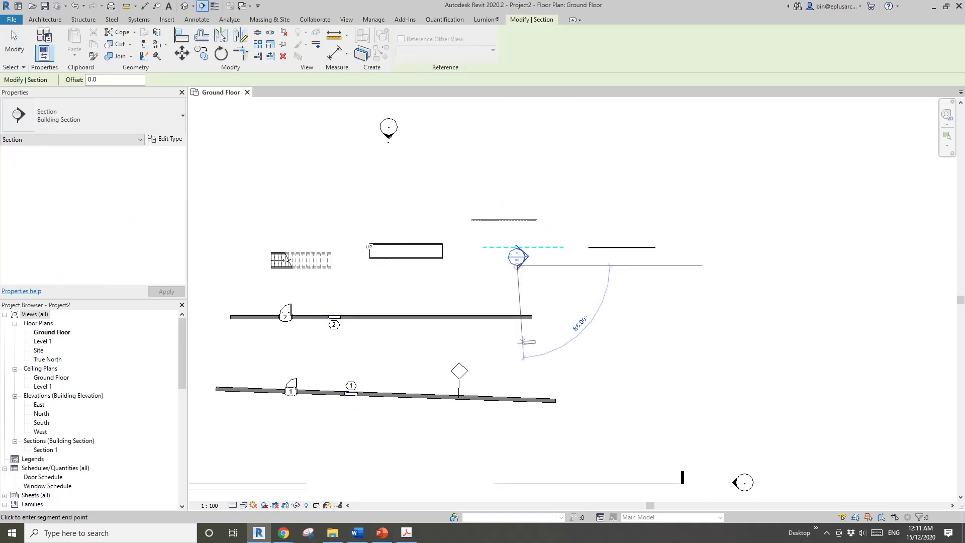
{"action": "left_click", "coordinate": [517, 357]}
{"action": "key", "text": "Escape"}
Place a standard building elevation marker to the right of the section
{"action": "key", "text": "alt"}
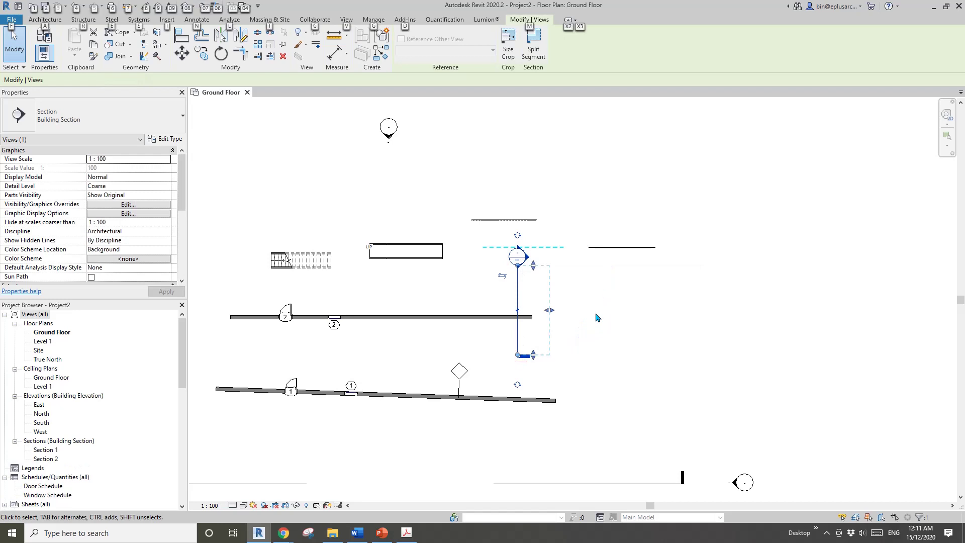
{"action": "key", "text": "w"}
{"action": "key", "text": "e"}
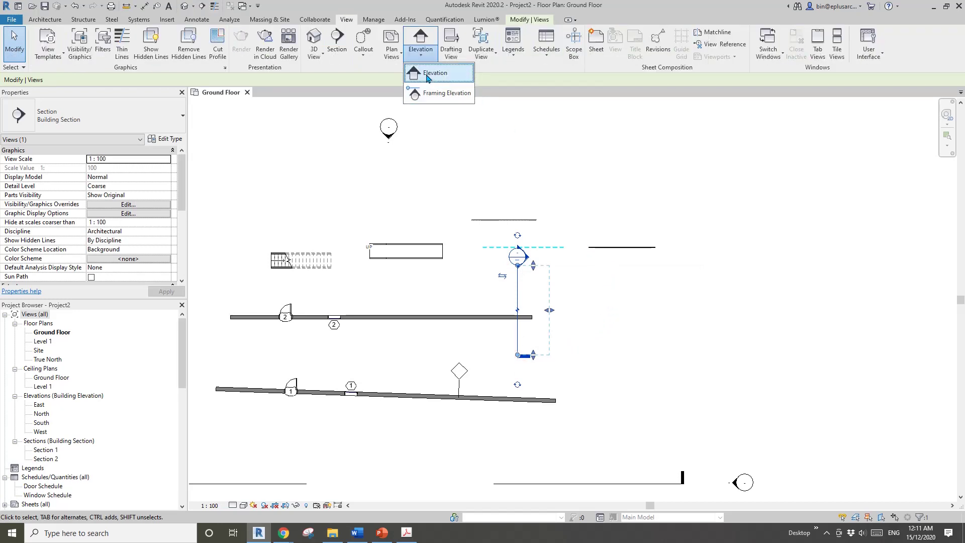
{"action": "key", "text": "Return"}
{"action": "left_click", "coordinate": [613, 344]}
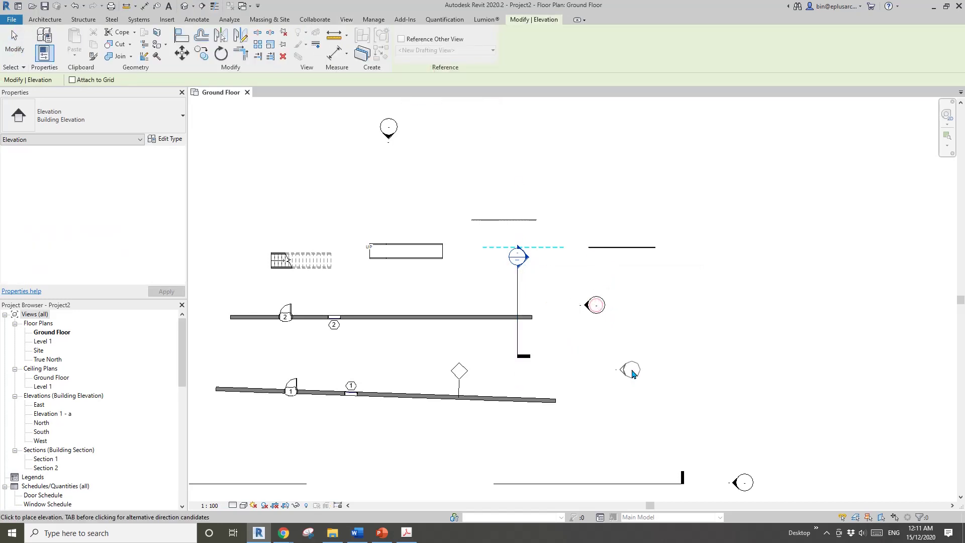
Start a scope box with the BX shortcut, cancel it, and shift the plan left
{"action": "key", "text": "alt"}
{"action": "key", "text": "w"}
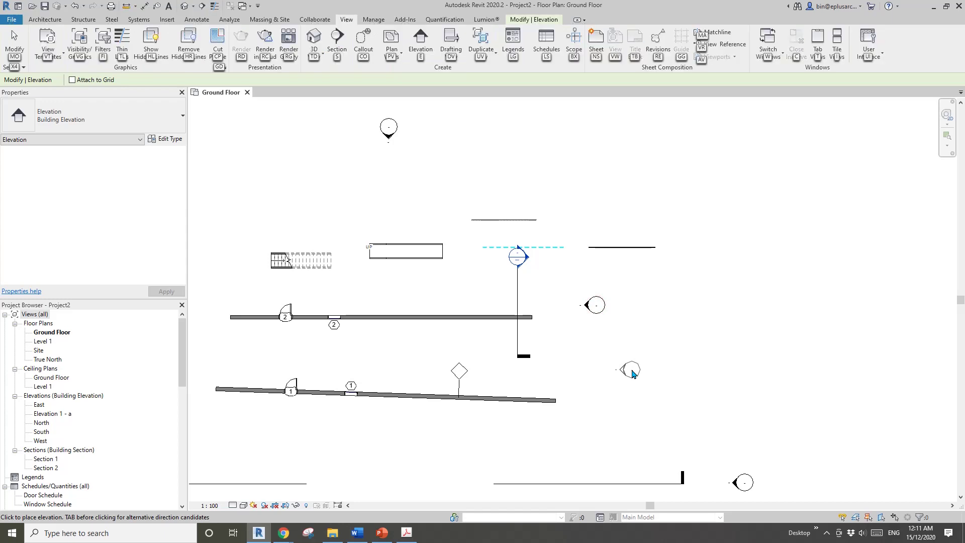
{"action": "key", "text": "b"}
{"action": "key", "text": "x"}
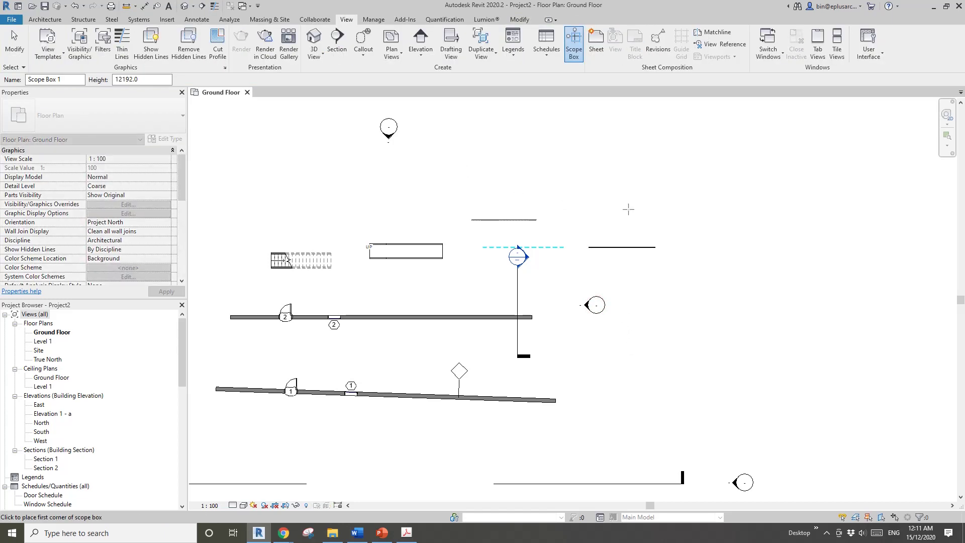
{"action": "key", "text": "Escape"}
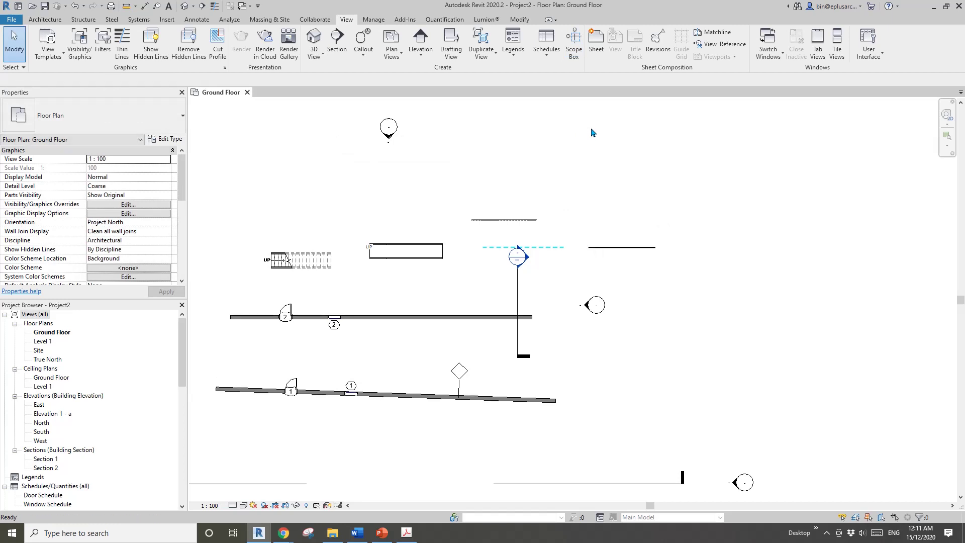
{"action": "middle_click_drag", "start_coordinate": [584, 153], "coordinate": [557, 163]}
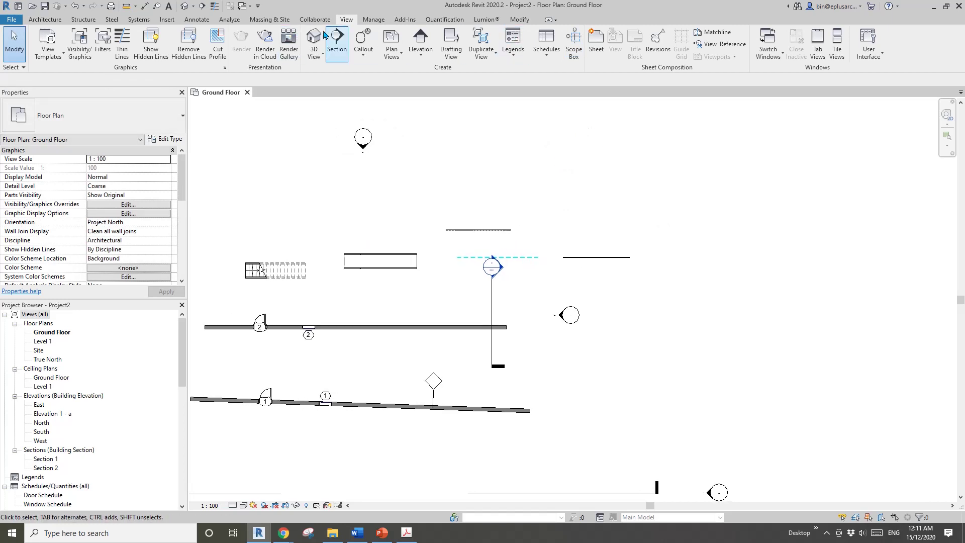
Pan the plan and browse the Annotate tab's filled and masking region options
{"action": "mouse_move", "coordinate": [414, 176]}
{"action": "middle_mouse_down"}
{"action": "mouse_move", "coordinate": [436, 176]}
{"action": "mouse_move", "coordinate": [422, 151]}
{"action": "middle_mouse_up"}
{"action": "left_click", "coordinate": [197, 19]}
{"action": "middle_click_drag", "start_coordinate": [345, 202], "coordinate": [397, 210]}
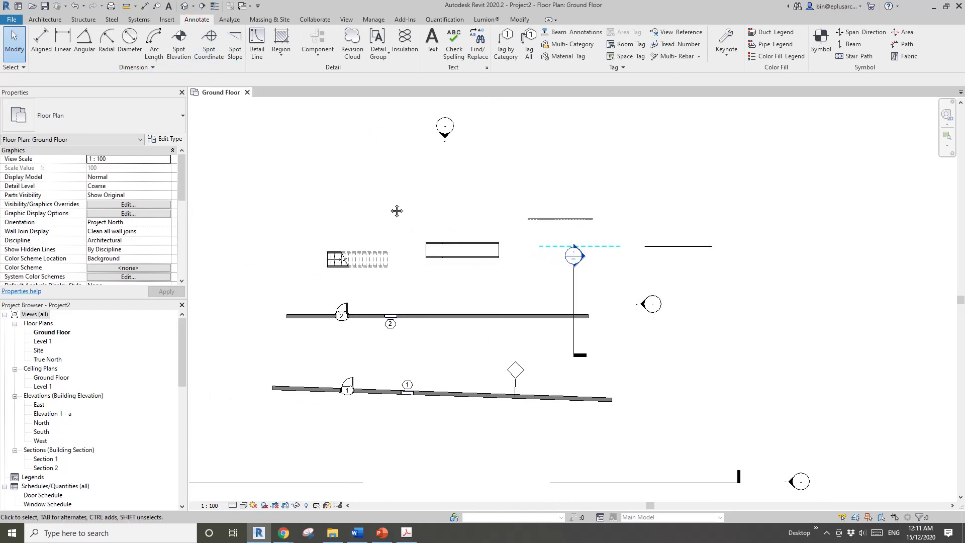
{"action": "scroll", "coordinate": [414, 209], "scroll_direction": "up", "scroll_amount": 2}
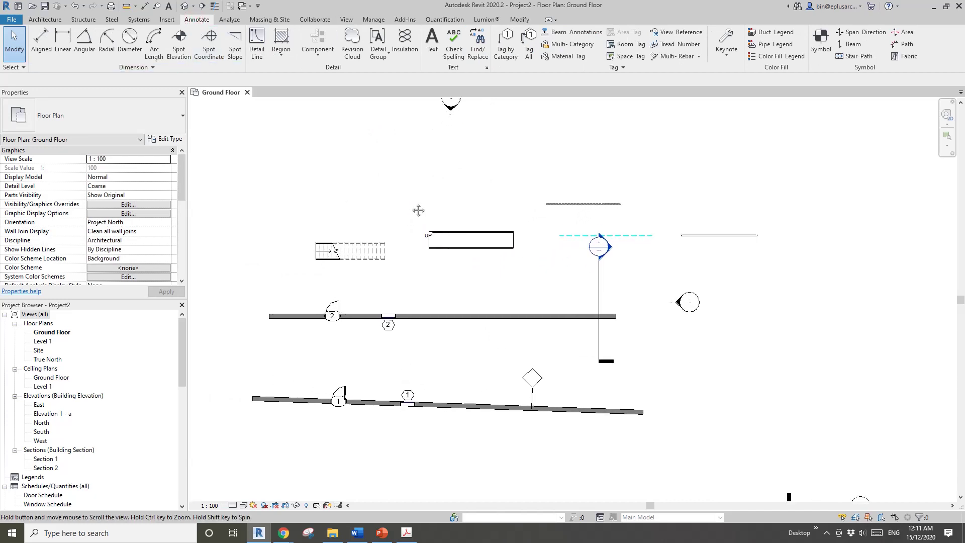
{"action": "left_click", "coordinate": [283, 60]}
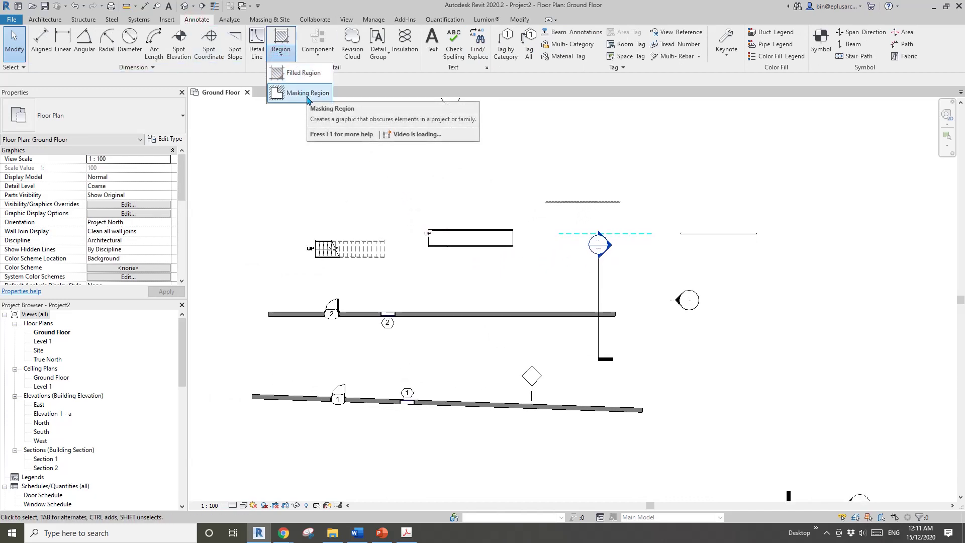
{"action": "left_click", "coordinate": [305, 204]}
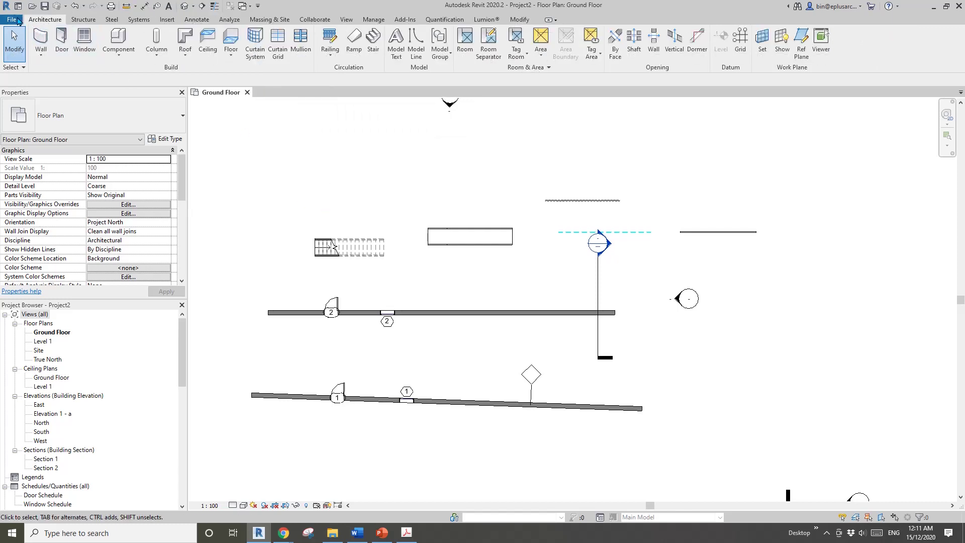
Review keyboard shortcuts under Options > User Interface, then cancel both dialogs unchanged
{"action": "left_click", "coordinate": [12, 19]}
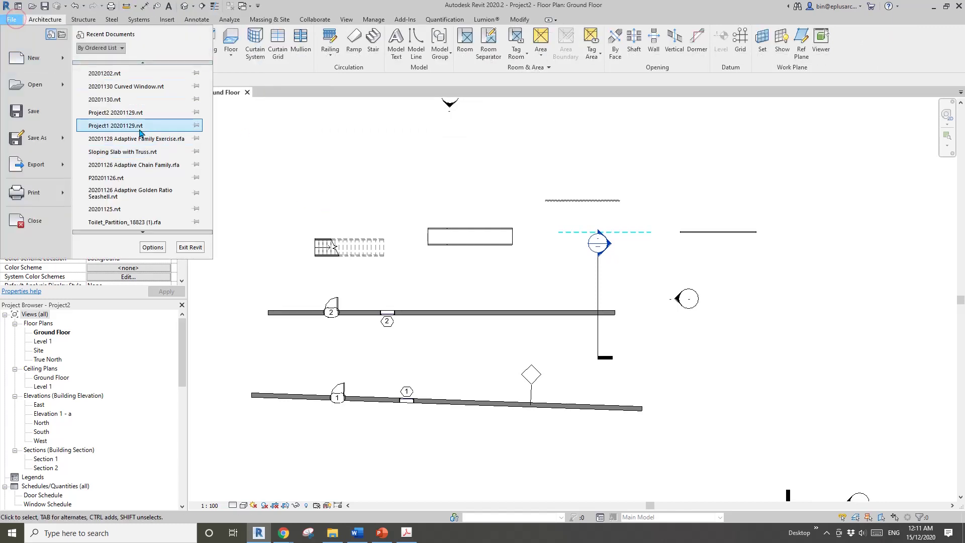
{"action": "left_click", "coordinate": [153, 252]}
{"action": "left_click", "coordinate": [408, 123]}
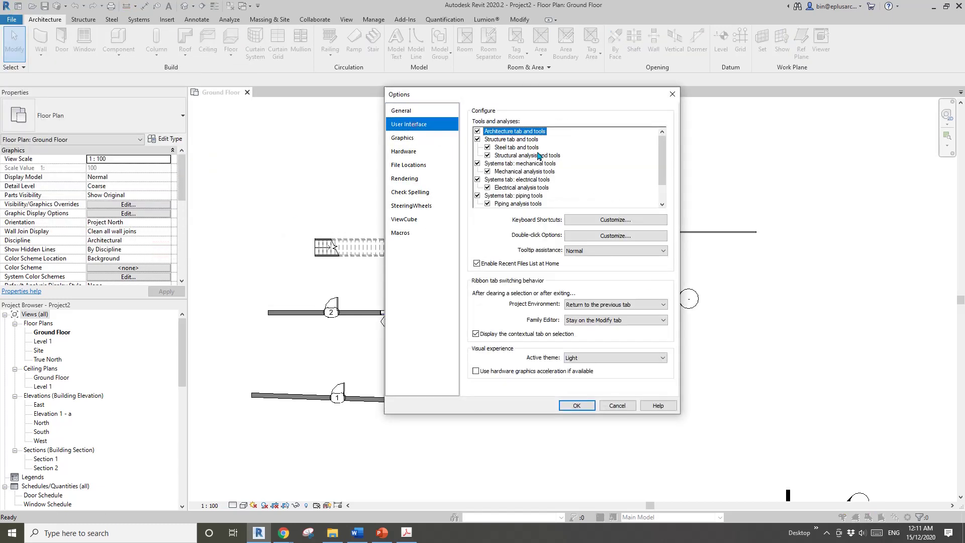
{"action": "left_click", "coordinate": [615, 219]}
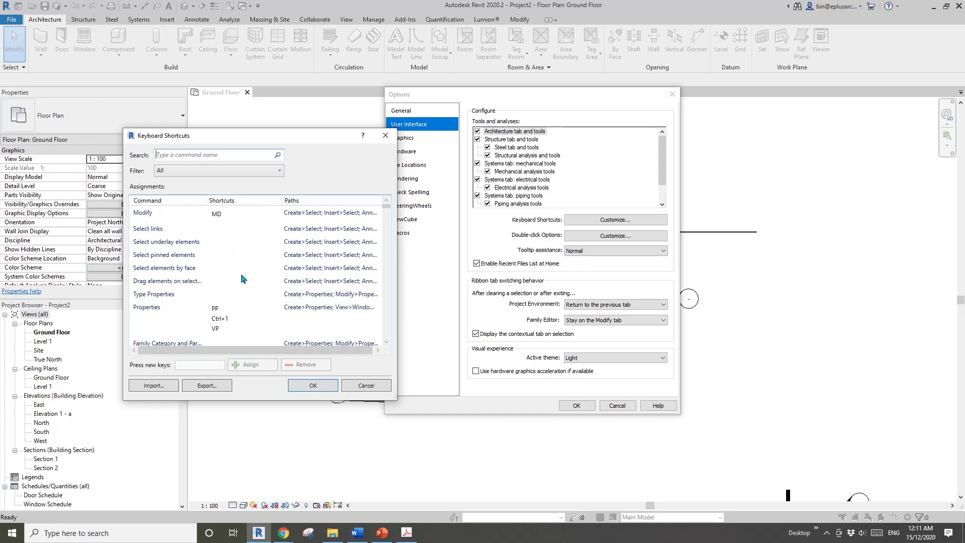
{"action": "left_click", "coordinate": [366, 386]}
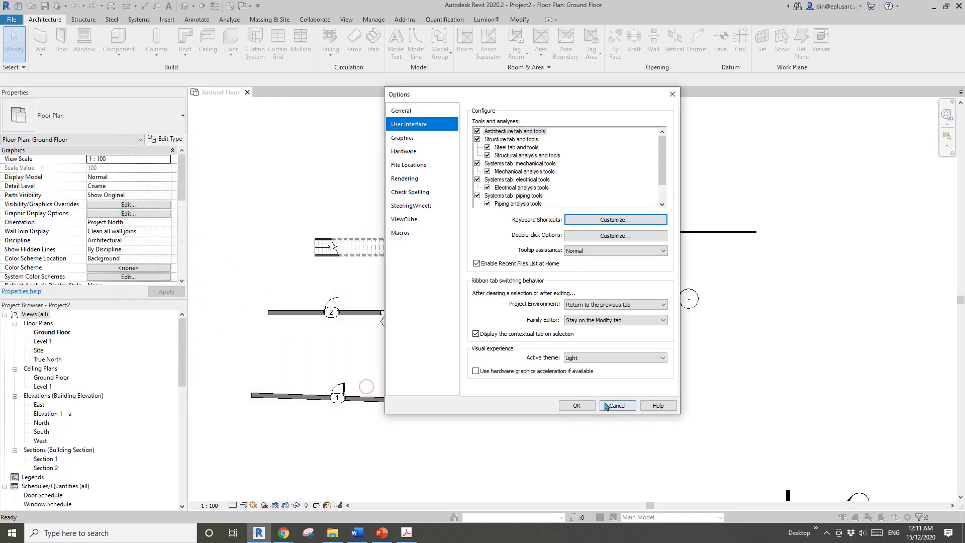
{"action": "left_click", "coordinate": [616, 405]}
Show and dismiss the ribbon keytips, then pan the ground floor plan
{"action": "key", "text": "alt"}
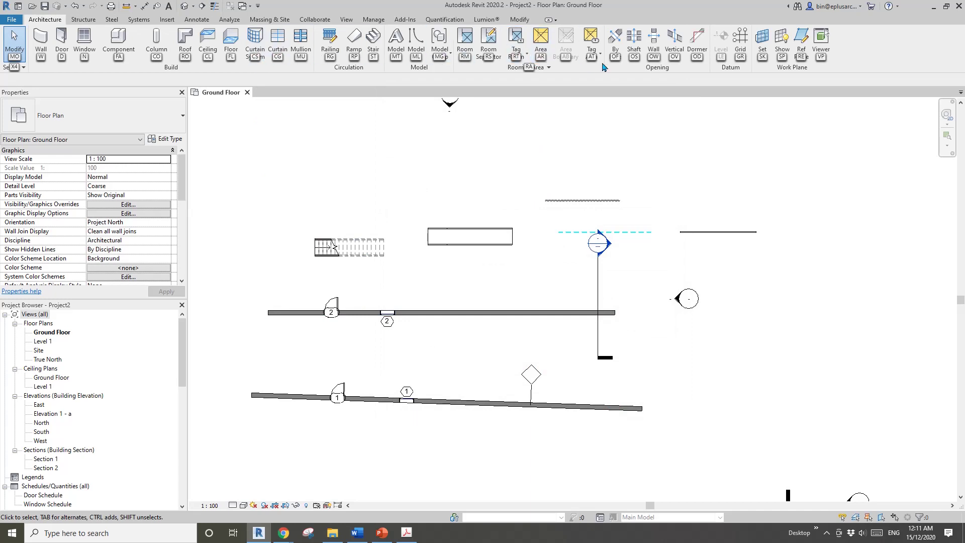
{"action": "left_click", "coordinate": [593, 158]}
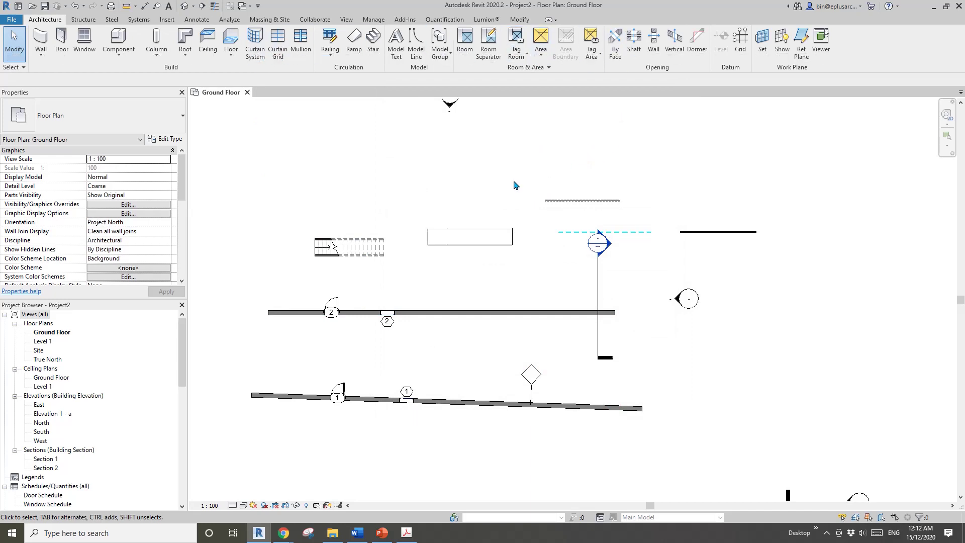
{"action": "middle_click_drag", "start_coordinate": [458, 201], "coordinate": [465, 215]}
{"action": "scroll", "coordinate": [476, 221], "scroll_direction": "up", "scroll_amount": 1}
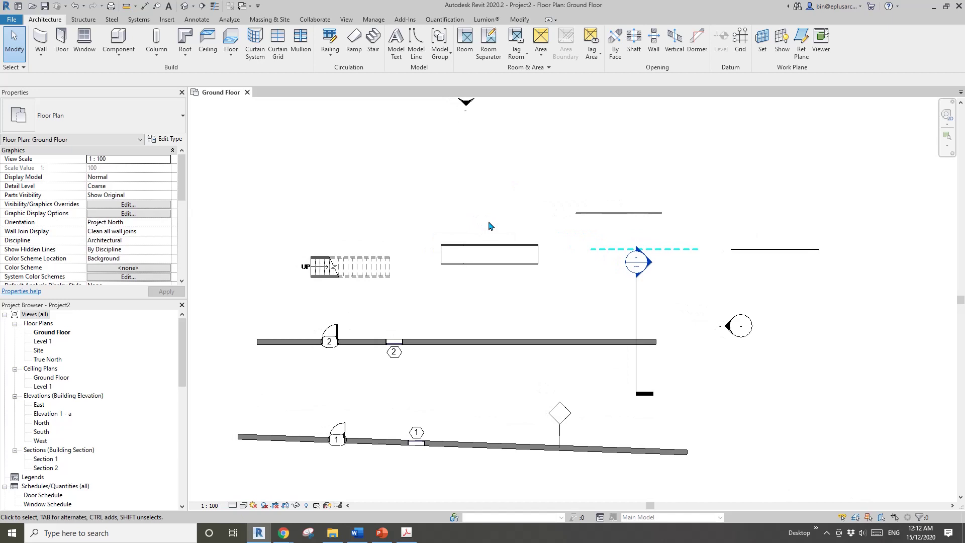
{"action": "scroll", "coordinate": [490, 226], "scroll_direction": "up", "scroll_amount": 1}
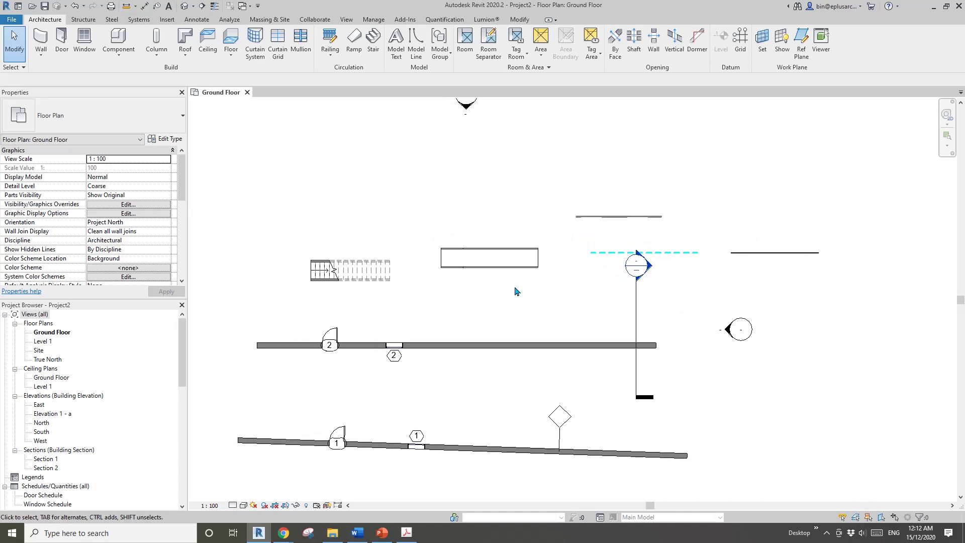